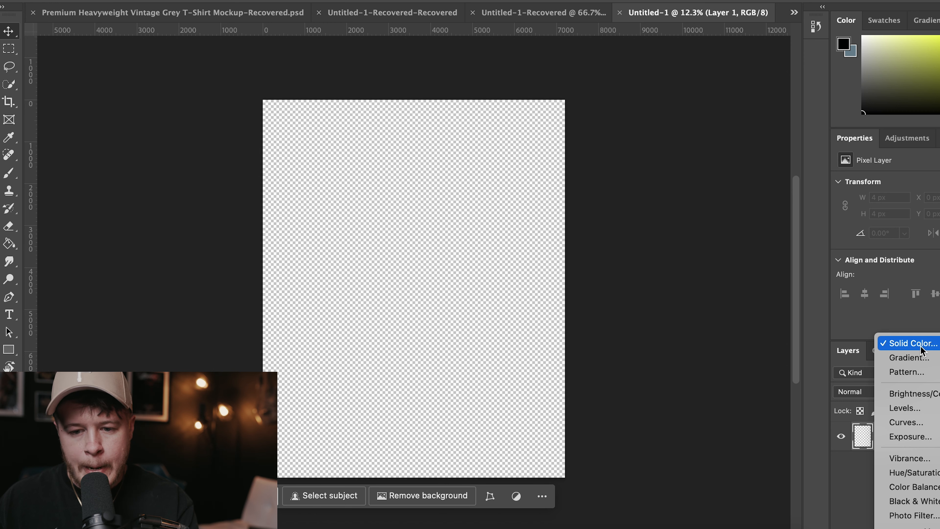
Step: Fill the blank canvas with a dark grey Solid Color layer set to #191919 and select its layer mask
{"action": "left_click", "coordinate": [922, 350]}
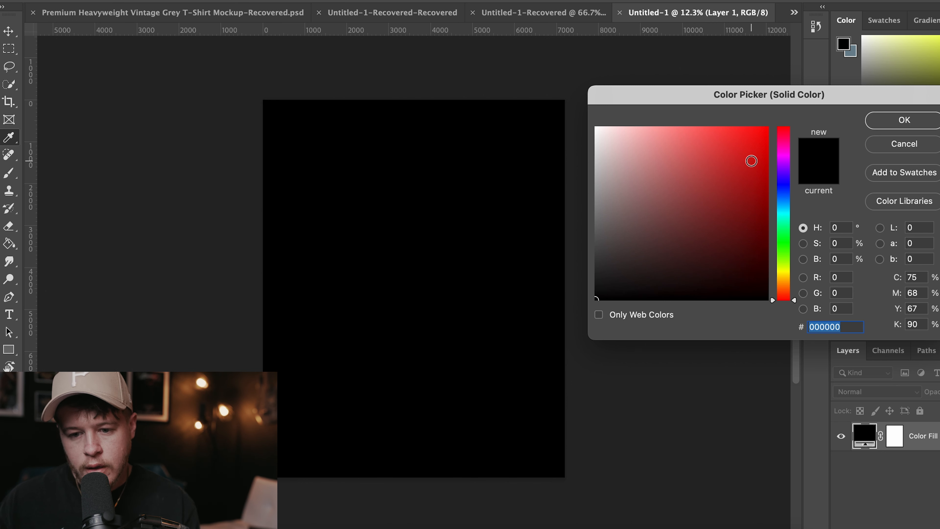
{"action": "left_click", "coordinate": [594, 284]}
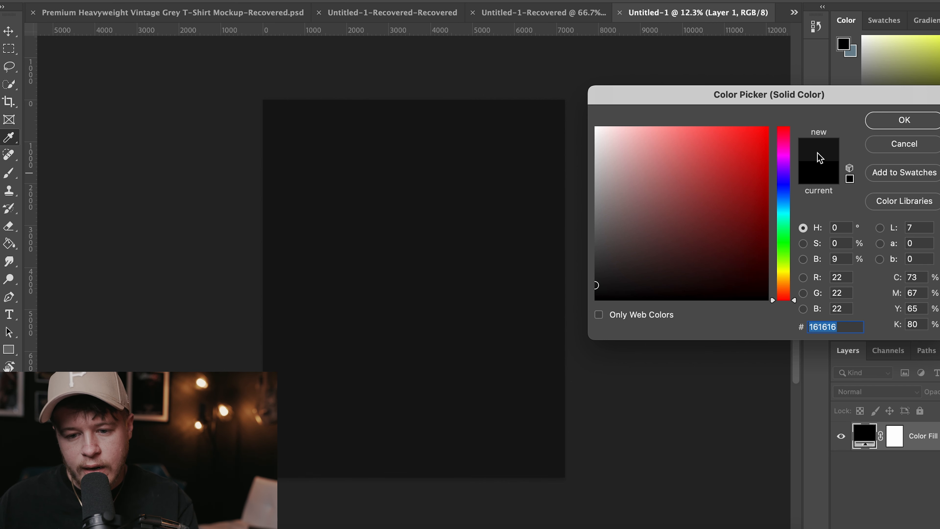
{"action": "left_click", "coordinate": [597, 283]}
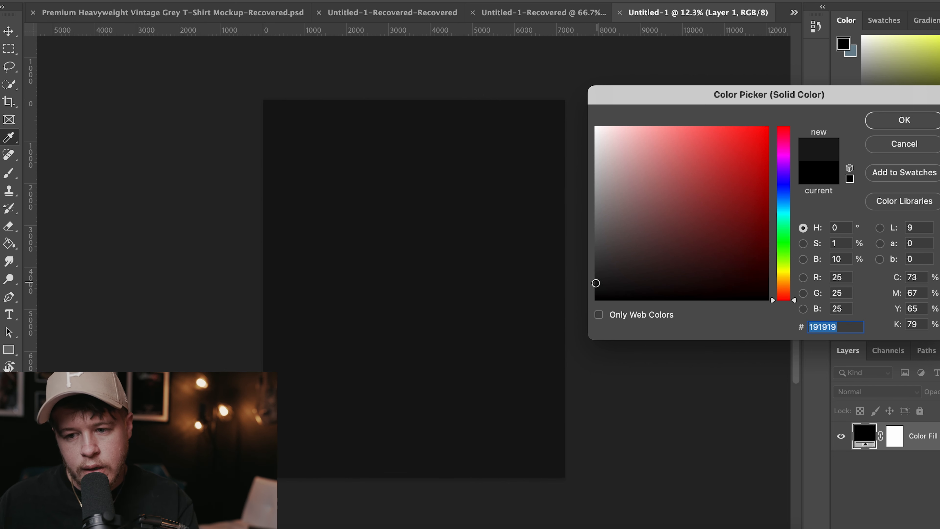
{"action": "left_click", "coordinate": [900, 121]}
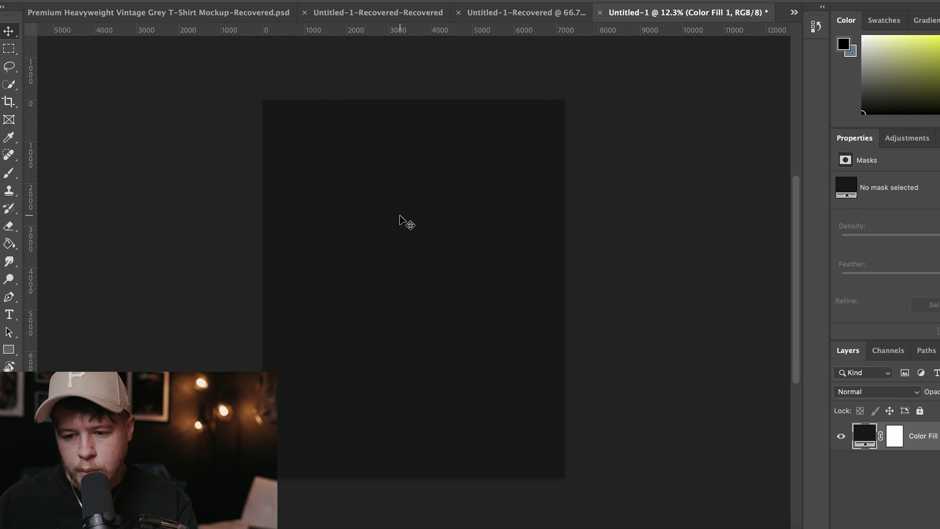
{"action": "left_click", "coordinate": [896, 434]}
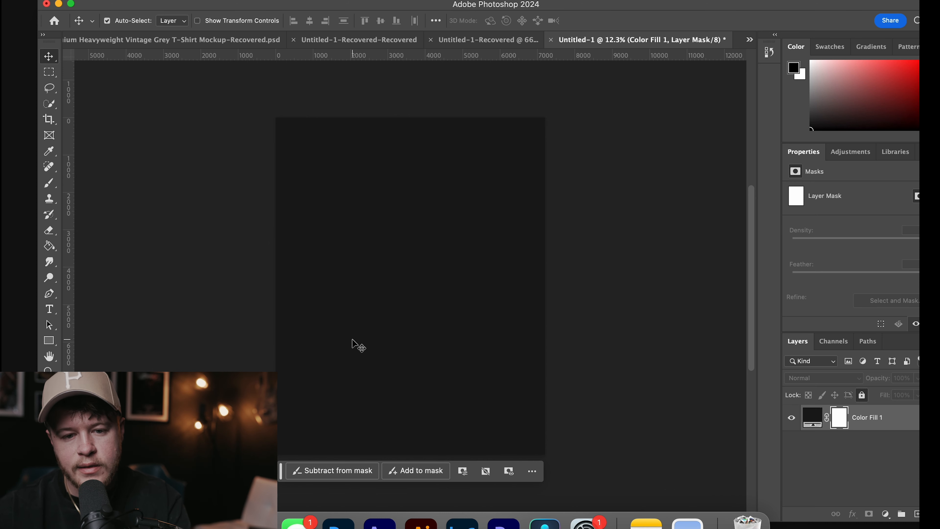
Step: Add the white text "TRIPLE" in a text box across the upper half of the canvas, in Pittsbrook Sans at 403 pt
{"action": "key", "text": "t"}
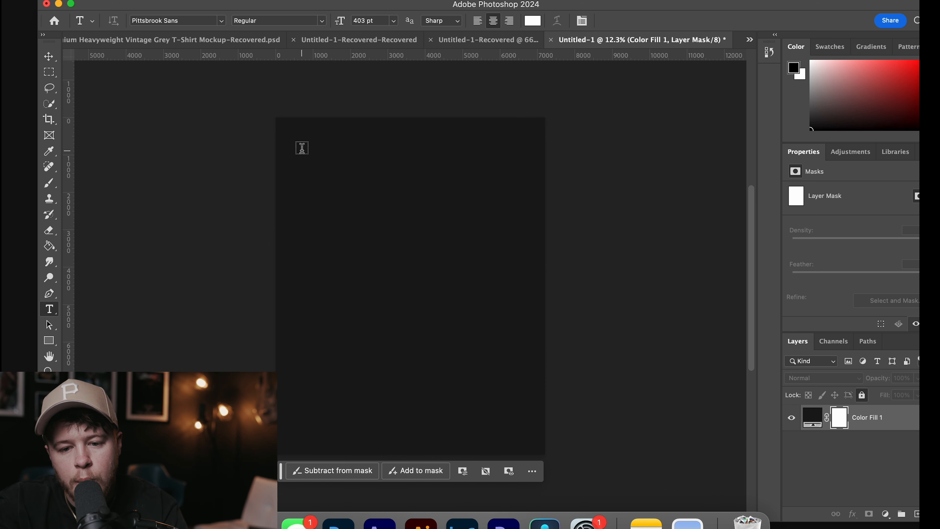
{"action": "left_click_drag", "start_coordinate": [302, 150], "coordinate": [520, 306]}
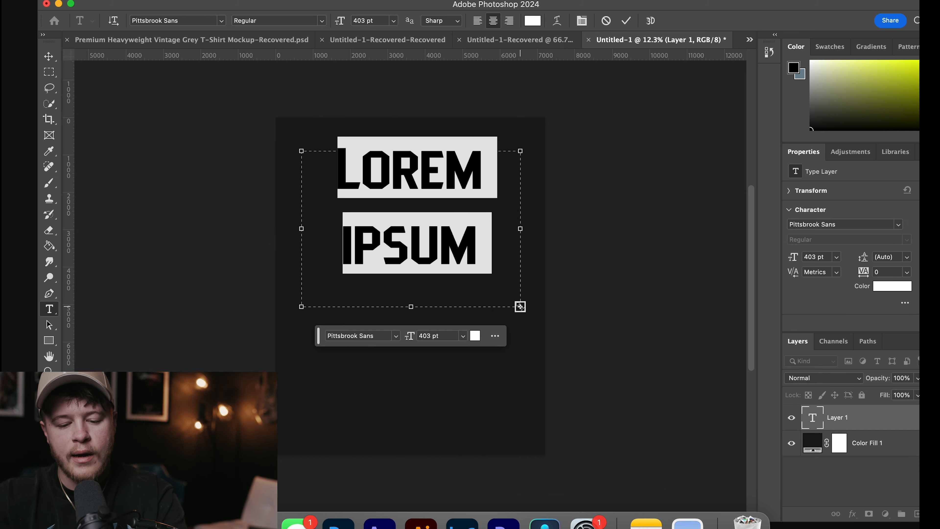
{"action": "type", "text": "TR"}
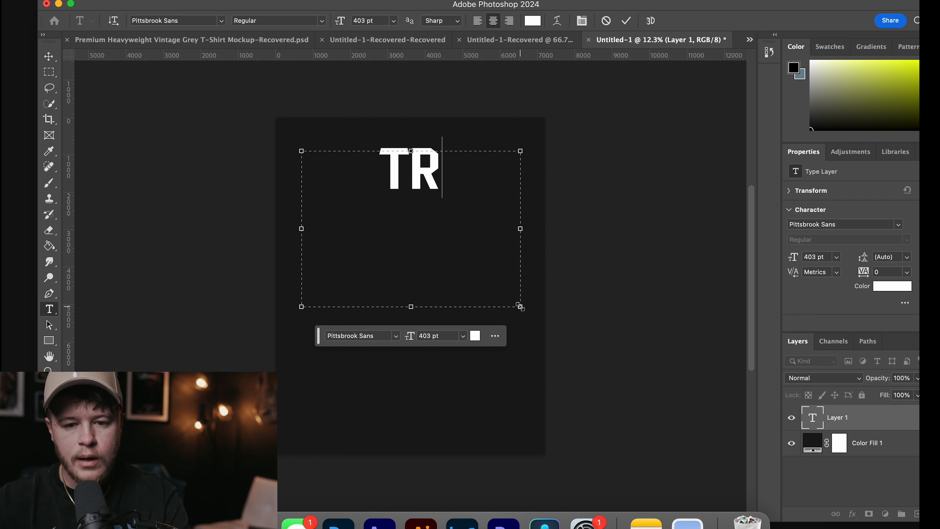
{"action": "type", "text": "IPLE"}
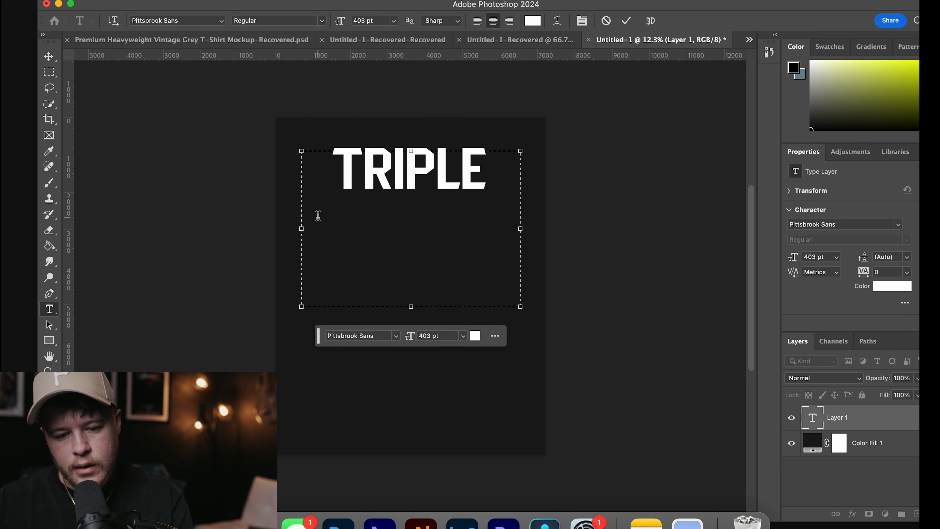
{"action": "left_click", "coordinate": [227, 238]}
Step: Add the text "CHAMPS" in a second text box on the lower canvas and move it down toward the canvas's bottom edge
{"action": "left_click_drag", "start_coordinate": [296, 325], "coordinate": [530, 436]}
{"action": "type", "text": "CHAMPS"}
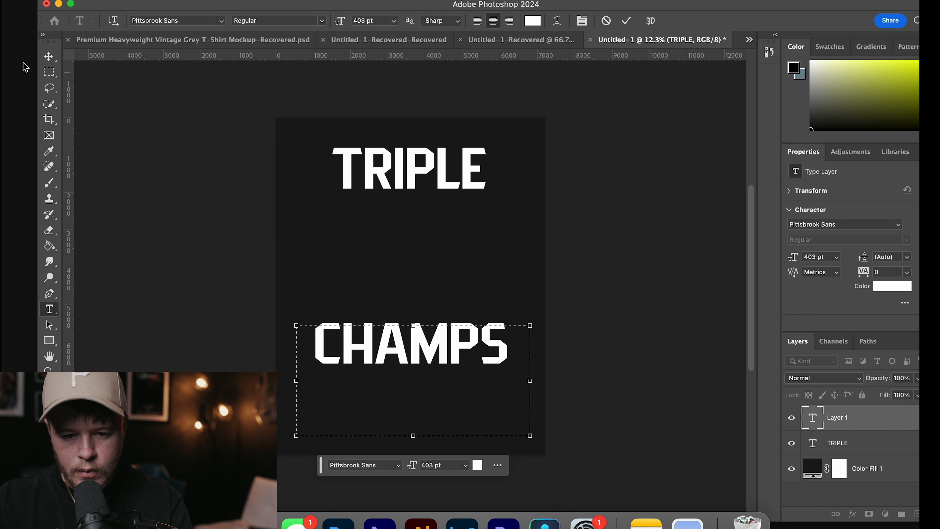
{"action": "left_click", "coordinate": [49, 56]}
{"action": "left_click_drag", "start_coordinate": [417, 349], "coordinate": [415, 401]}
Step: Move the TRIPLE text slightly down and stretch it vertically to about 131% height, keeping its width
{"action": "left_click_drag", "start_coordinate": [398, 155], "coordinate": [400, 171]}
{"action": "key", "text": "super+t"}
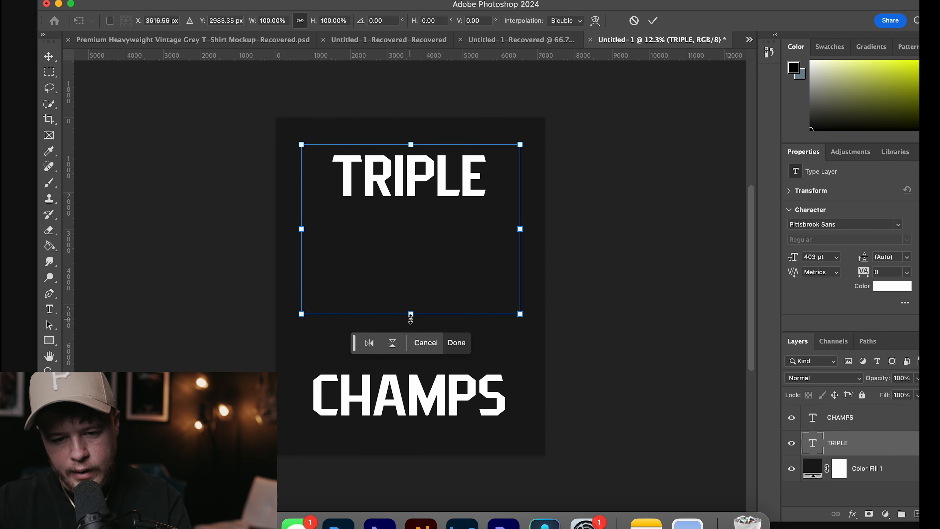
{"action": "left_click_drag", "start_coordinate": [412, 316], "coordinate": [412, 369]}
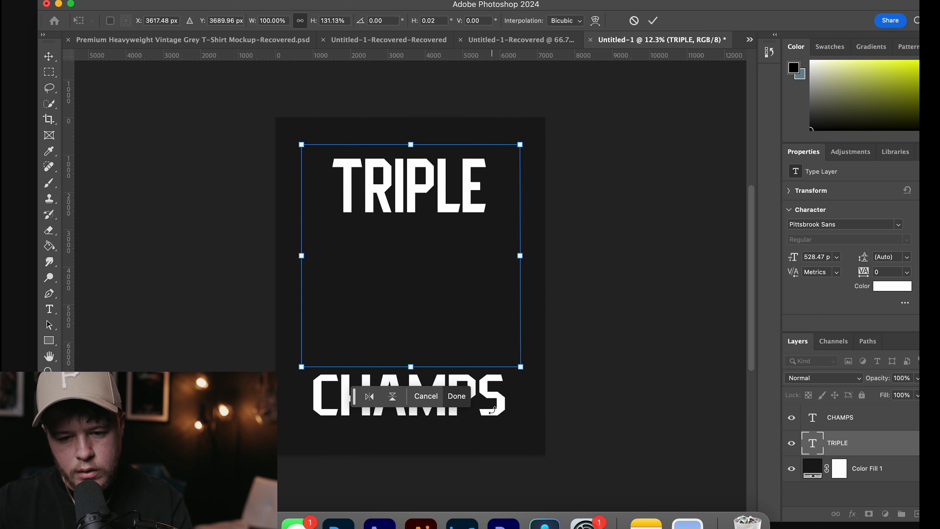
{"action": "key", "text": "Return"}
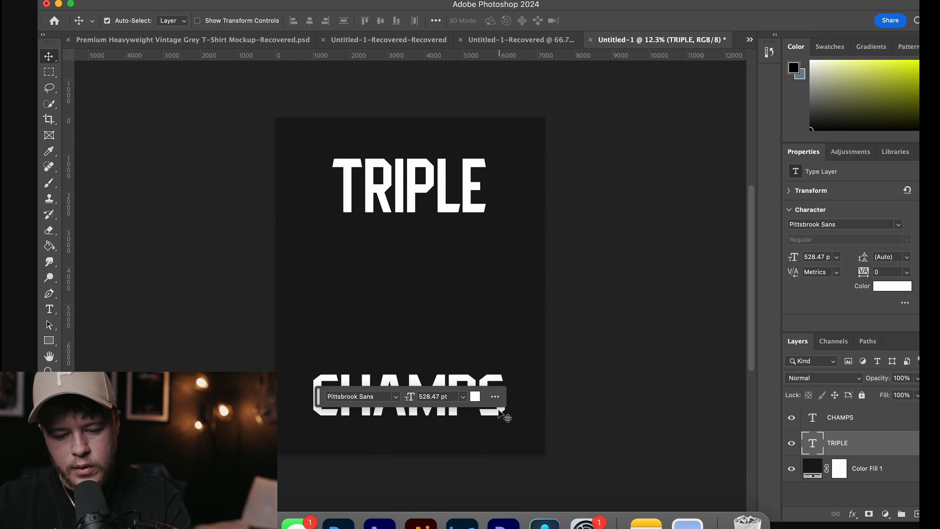
Step: Stretch the CHAMPS text vertically to about 136% height, then adjust the positions of both words on the canvas
{"action": "left_click", "coordinate": [491, 416]}
{"action": "key", "text": "super+t"}
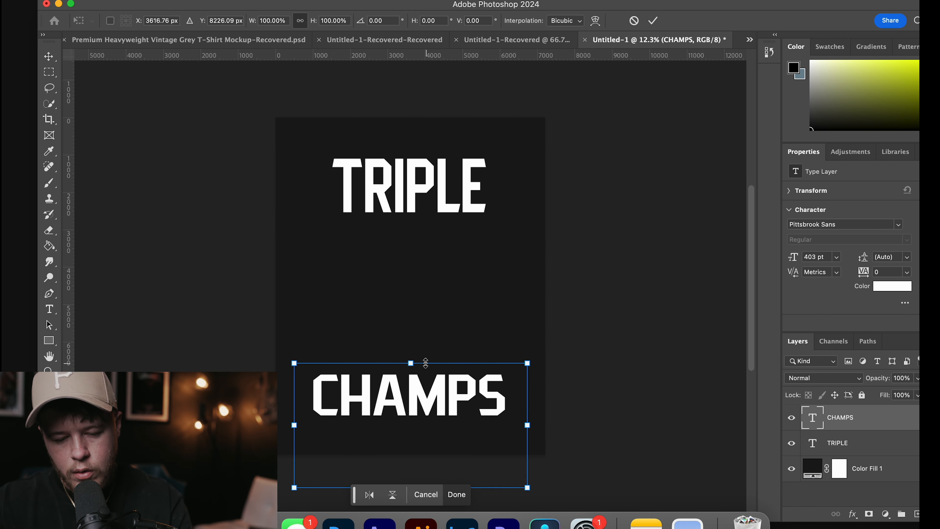
{"action": "left_click_drag", "start_coordinate": [412, 366], "coordinate": [410, 321]}
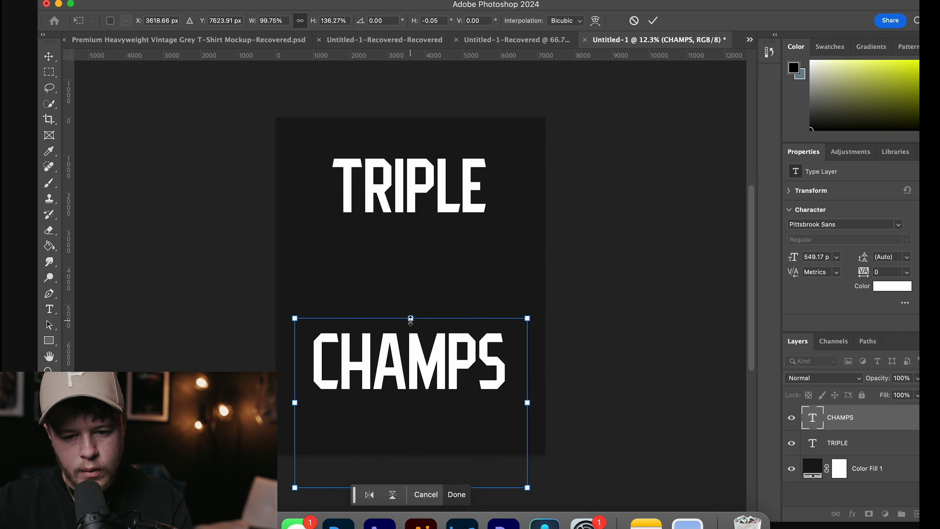
{"action": "key", "text": "Return"}
{"action": "left_click_drag", "start_coordinate": [423, 384], "coordinate": [423, 414]}
{"action": "left_click_drag", "start_coordinate": [407, 174], "coordinate": [405, 180]}
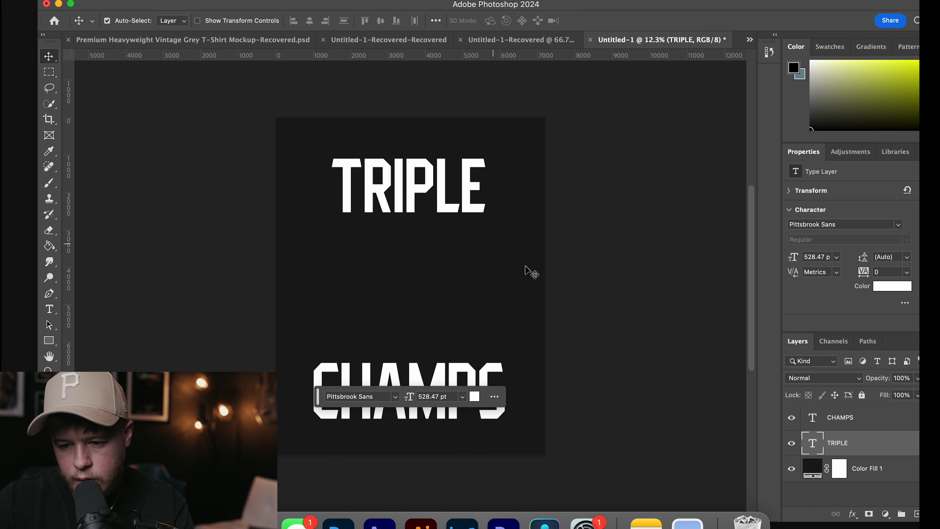
Step: Give the TRIPLE layer two outside stroke effects, a white one of 40 px and a black one of 20 px
{"action": "double_click", "coordinate": [861, 448]}
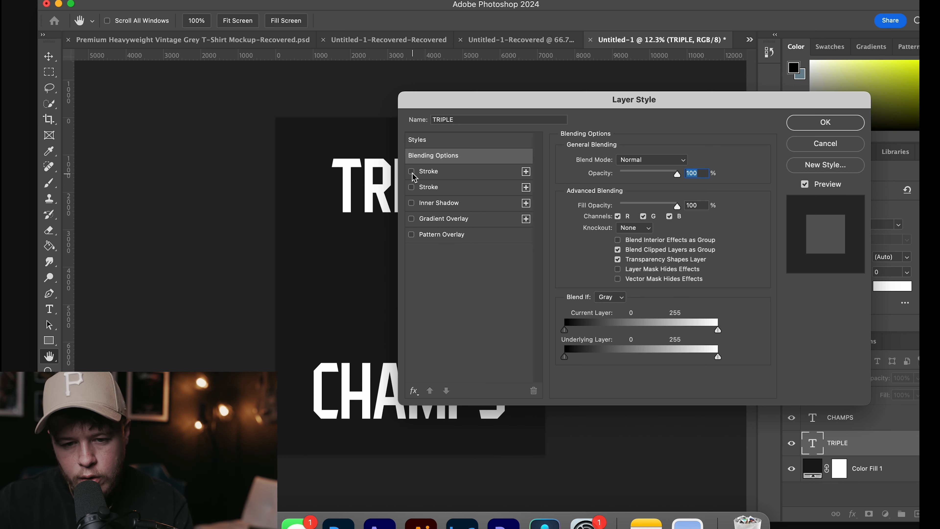
{"action": "left_click", "coordinate": [411, 187]}
{"action": "left_click", "coordinate": [467, 193]}
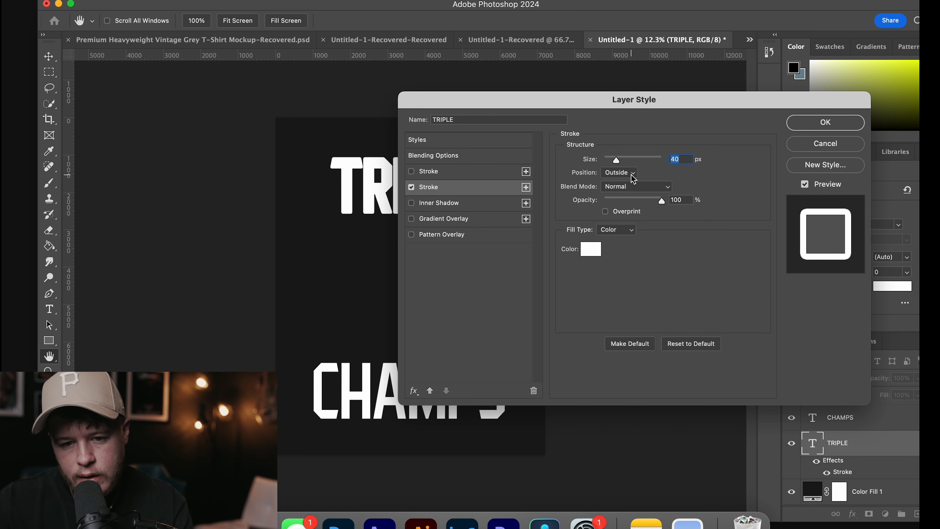
{"action": "left_click", "coordinate": [473, 172]}
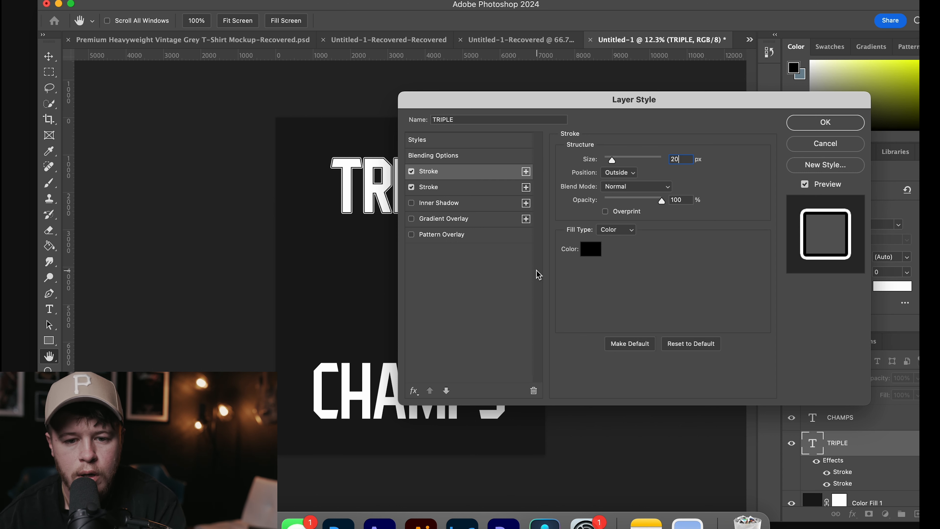
Step: Enable a black Overlay inner shadow at 40% opacity and a linear Multiply gradient overlay from slate through light blue to white on TRIPLE
{"action": "left_click", "coordinate": [411, 203]}
{"action": "left_click", "coordinate": [461, 209]}
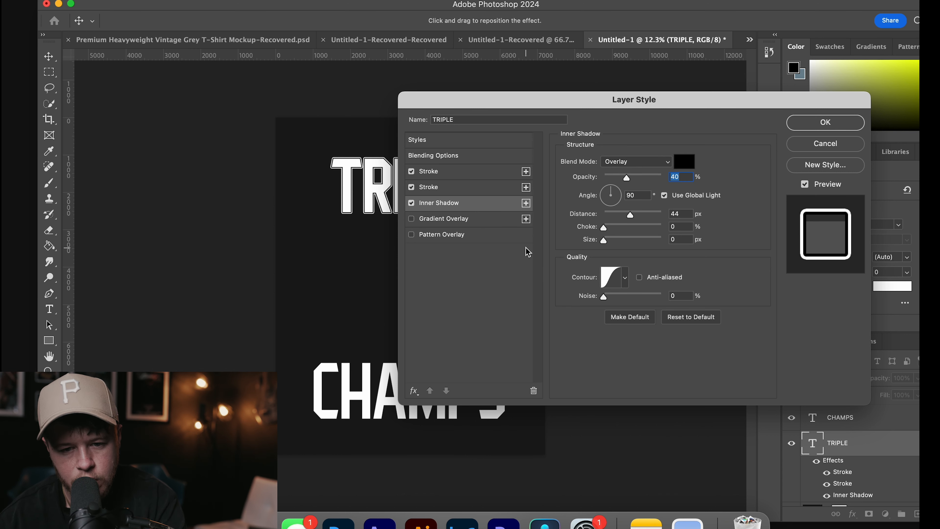
{"action": "left_click", "coordinate": [412, 221]}
{"action": "left_click", "coordinate": [492, 224]}
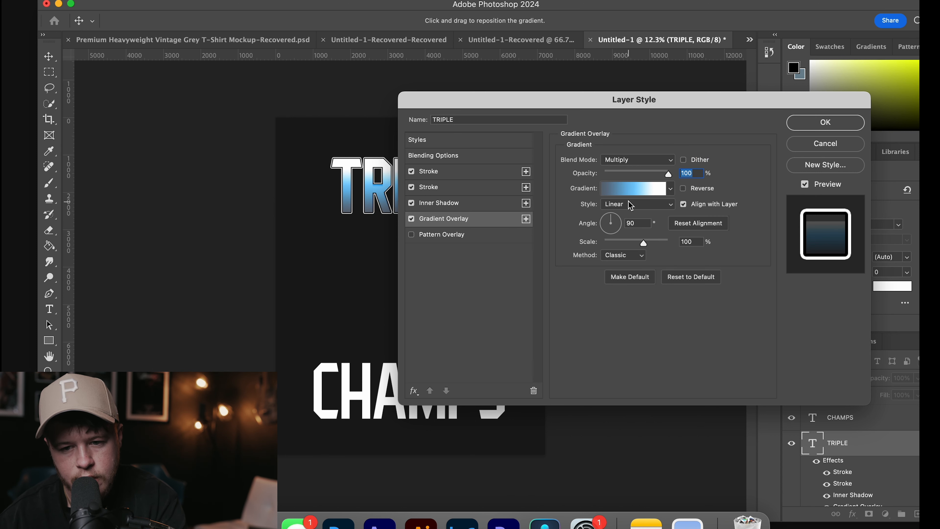
{"action": "left_click", "coordinate": [669, 193]}
{"action": "left_click", "coordinate": [642, 194]}
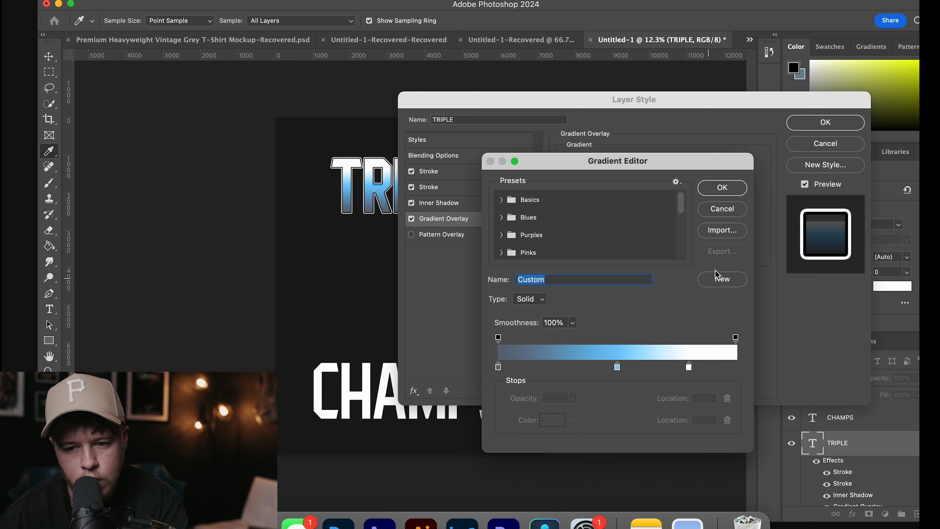
{"action": "left_click", "coordinate": [738, 194]}
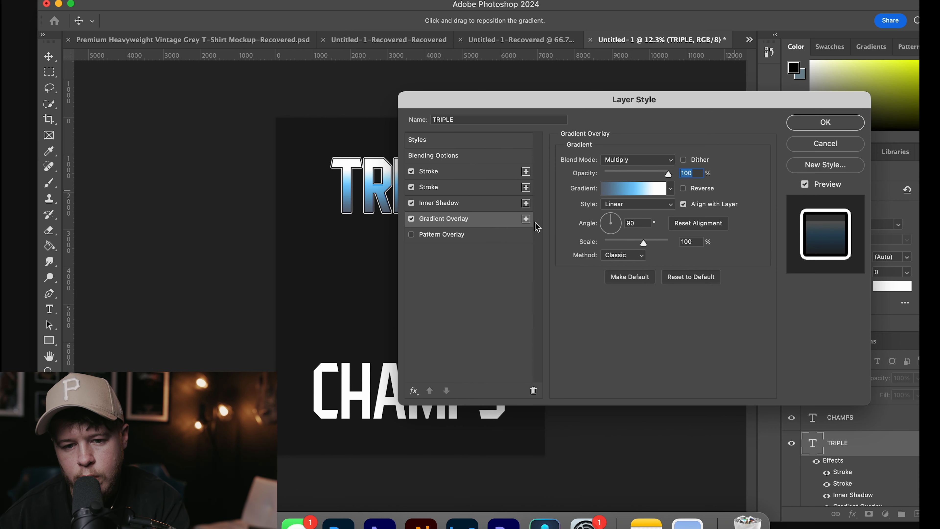
Step: Enable the Normal halftone-style pattern overlay at 100% opacity and scale on TRIPLE and apply the layer style
{"action": "left_click", "coordinate": [412, 235]}
{"action": "left_click", "coordinate": [476, 236]}
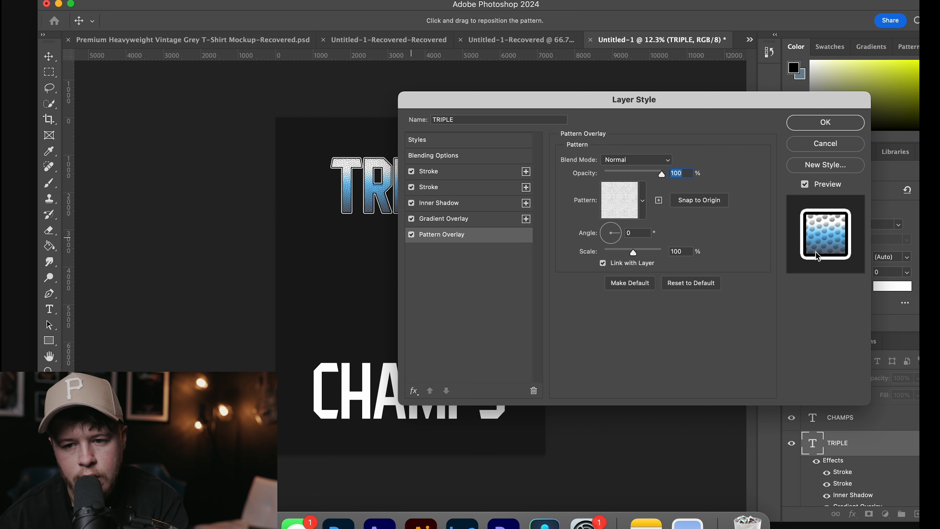
{"action": "left_click", "coordinate": [825, 124]}
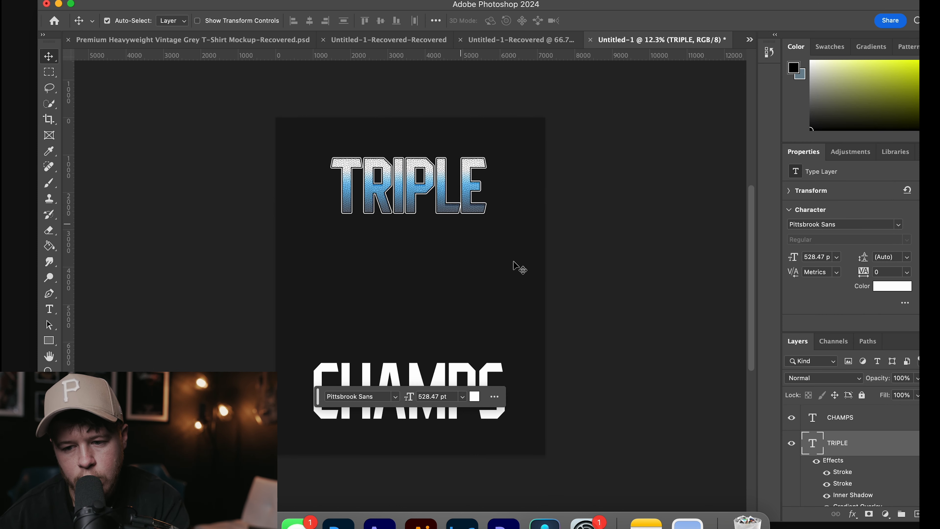
Step: Apply both strokes, the inner shadow, the gradient overlay and the pattern overlay to the CHAMPS layer
{"action": "double_click", "coordinate": [867, 422]}
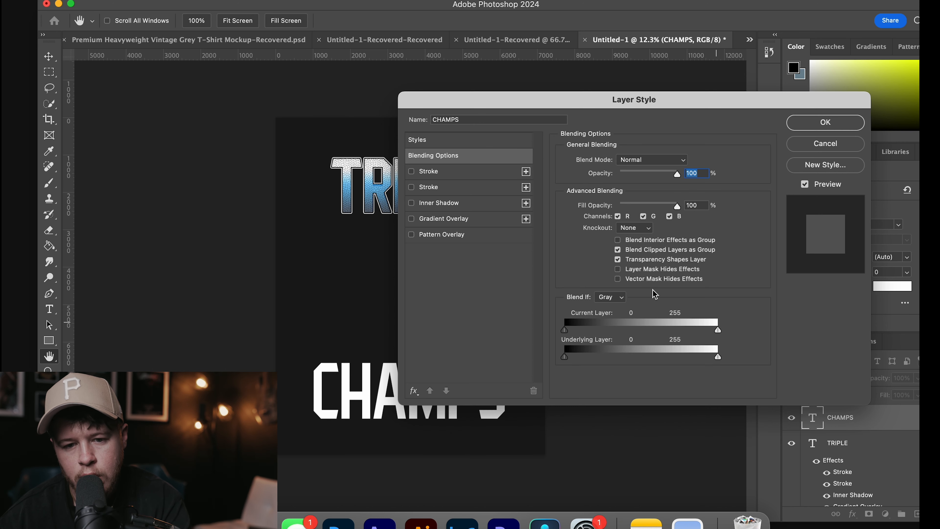
{"action": "left_click", "coordinate": [412, 171]}
{"action": "left_click", "coordinate": [412, 187]}
{"action": "left_click", "coordinate": [412, 203]}
{"action": "left_click", "coordinate": [412, 219]}
{"action": "left_click", "coordinate": [411, 235]}
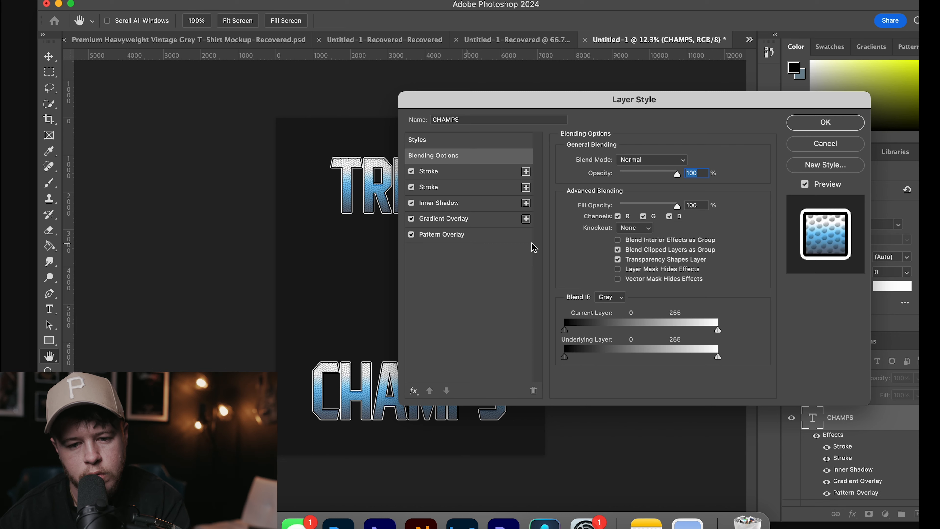
{"action": "left_click", "coordinate": [825, 122]}
Step: Switch to Finder and open the ASSETS folder on the Desktop in a new window
{"action": "key", "text": "super+Tab"}
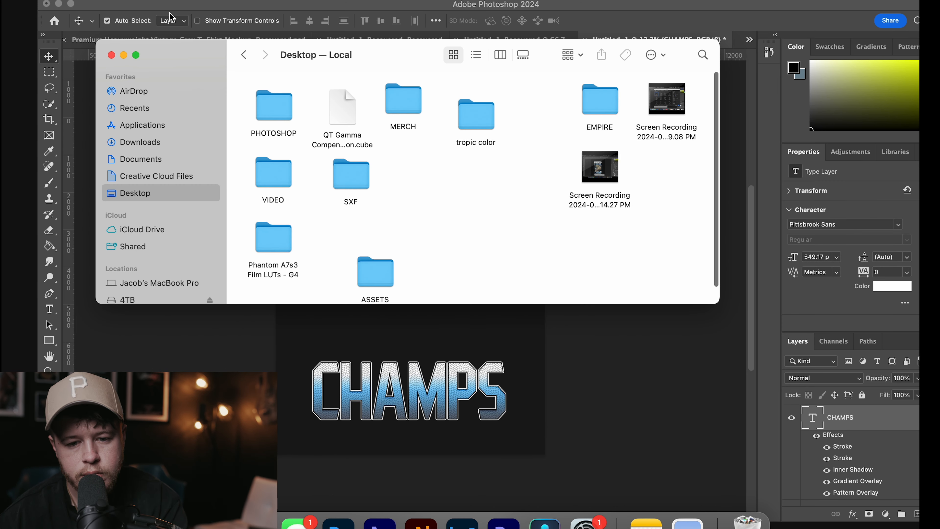
{"action": "left_click", "coordinate": [112, 56]}
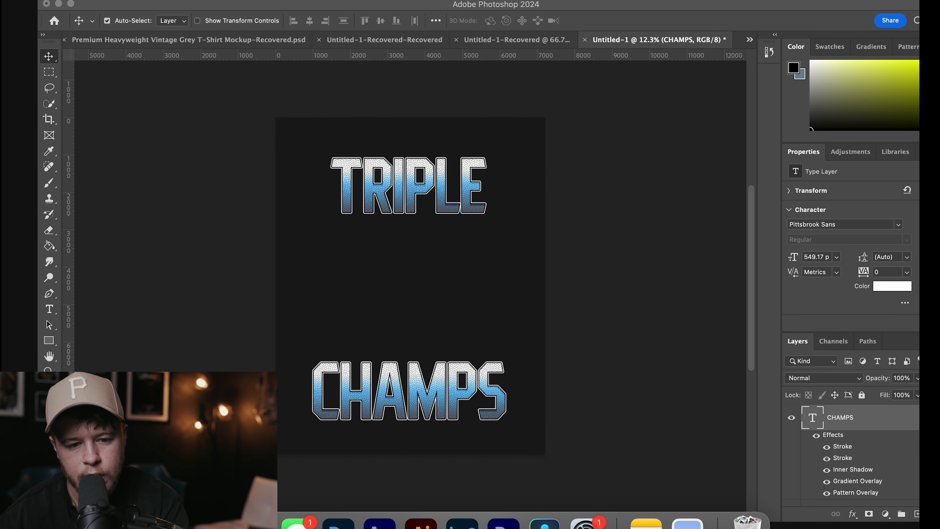
{"action": "key", "text": "super+n"}
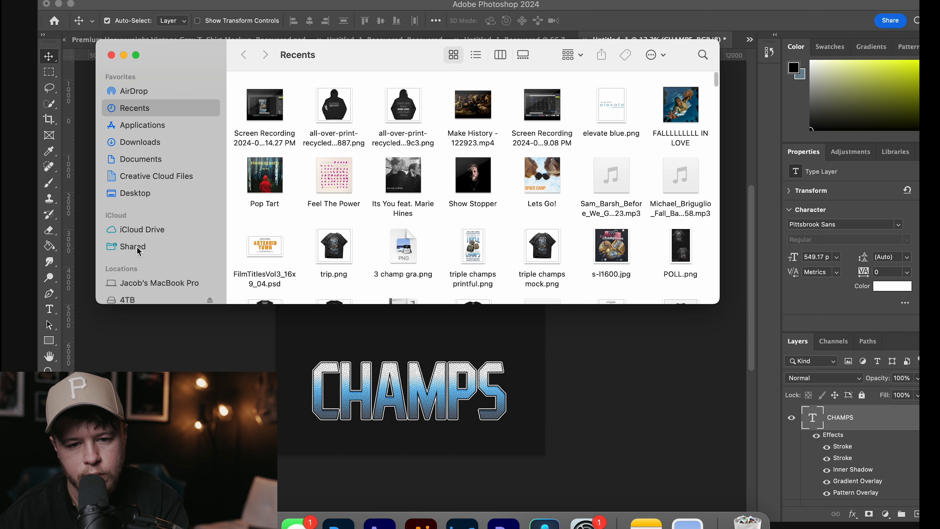
{"action": "left_click", "coordinate": [135, 192]}
{"action": "double_click", "coordinate": [369, 284]}
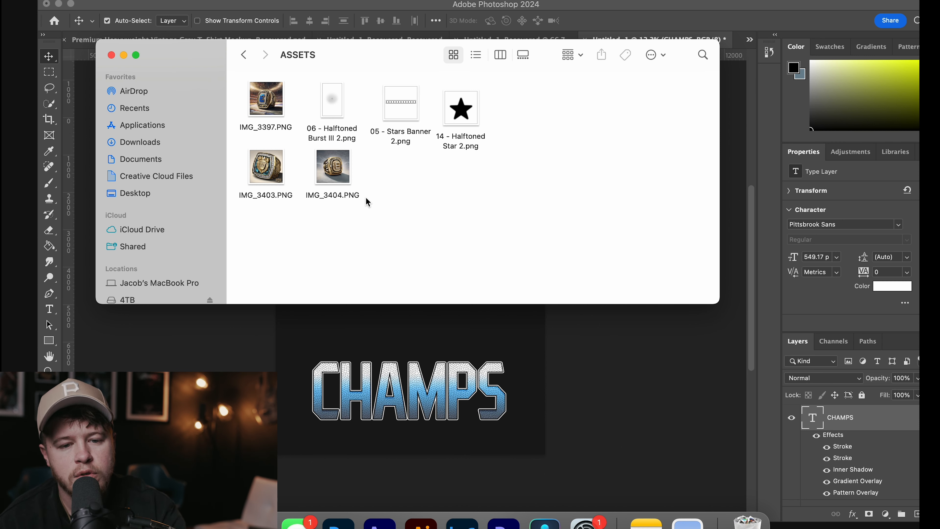
Step: Place the ring image IMG_3397.PNG into the design between the two words, shifted toward the canvas's left side
{"action": "left_click", "coordinate": [265, 107]}
{"action": "left_click_drag", "start_coordinate": [265, 107], "coordinate": [373, 367]}
{"action": "left_click_drag", "start_coordinate": [397, 290], "coordinate": [361, 312]}
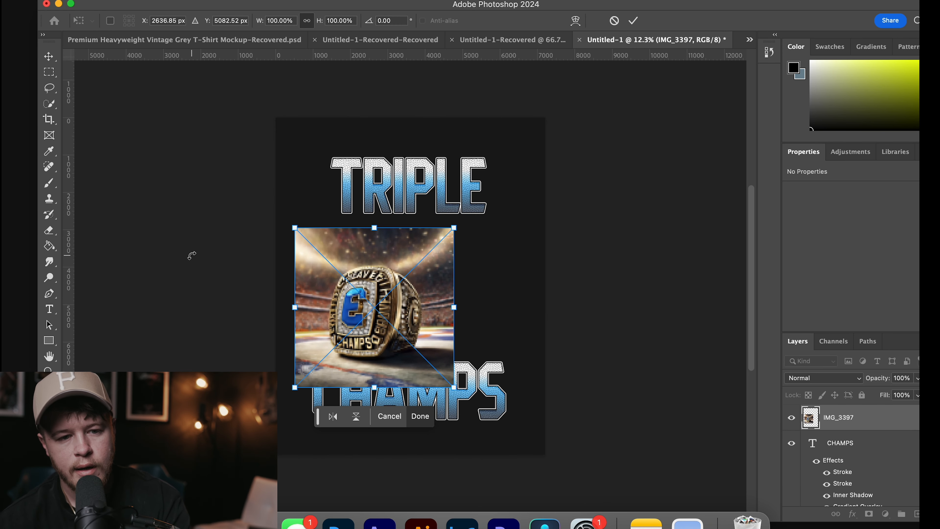
{"action": "key", "text": "Return"}
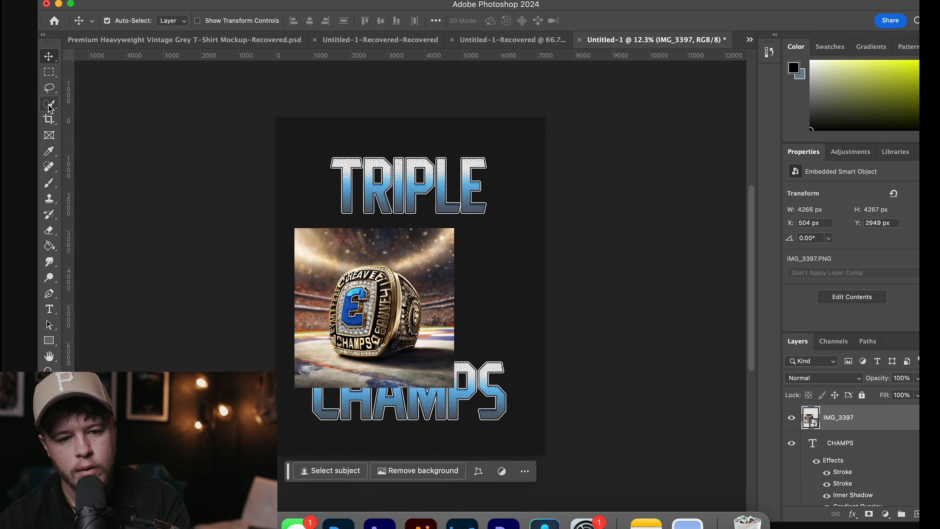
Step: Select the championship ring in the placed image with the Object Selection Tool
{"action": "left_click", "coordinate": [49, 104]}
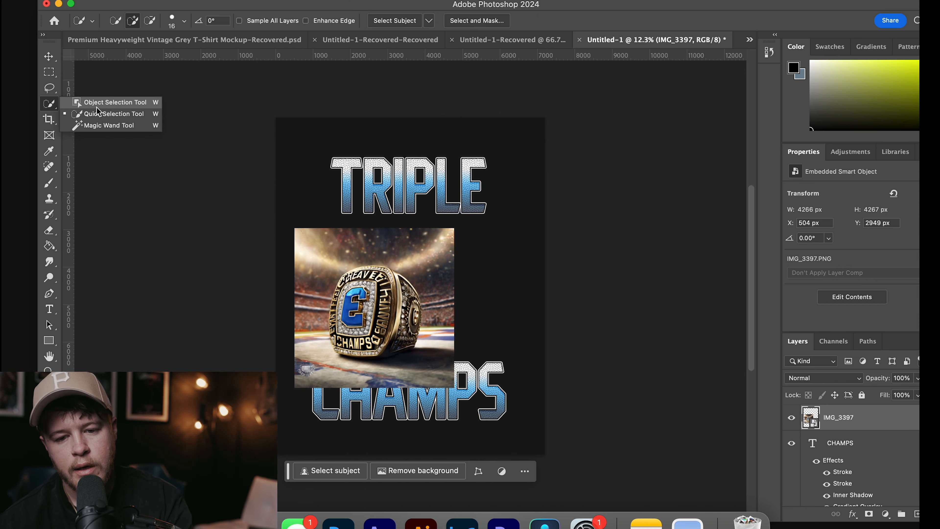
{"action": "left_click", "coordinate": [97, 105]}
{"action": "left_click_drag", "start_coordinate": [430, 255], "coordinate": [308, 378]}
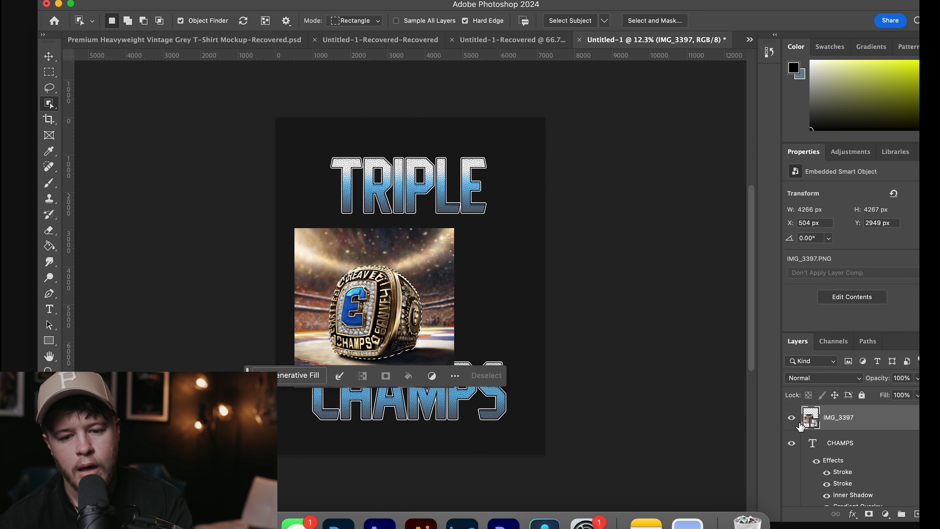
Step: Mask out the background of the IMG_3397 ring and move it slightly down and to the left, just above CHAMPS
{"action": "left_click", "coordinate": [868, 515]}
{"action": "key", "text": "v"}
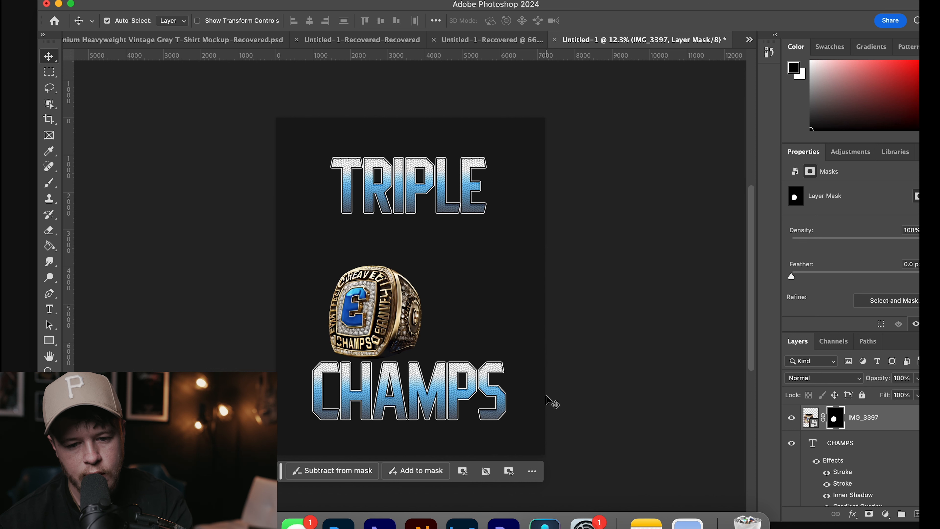
{"action": "left_click_drag", "start_coordinate": [367, 321], "coordinate": [353, 331]}
{"action": "left_click", "coordinate": [298, 302]}
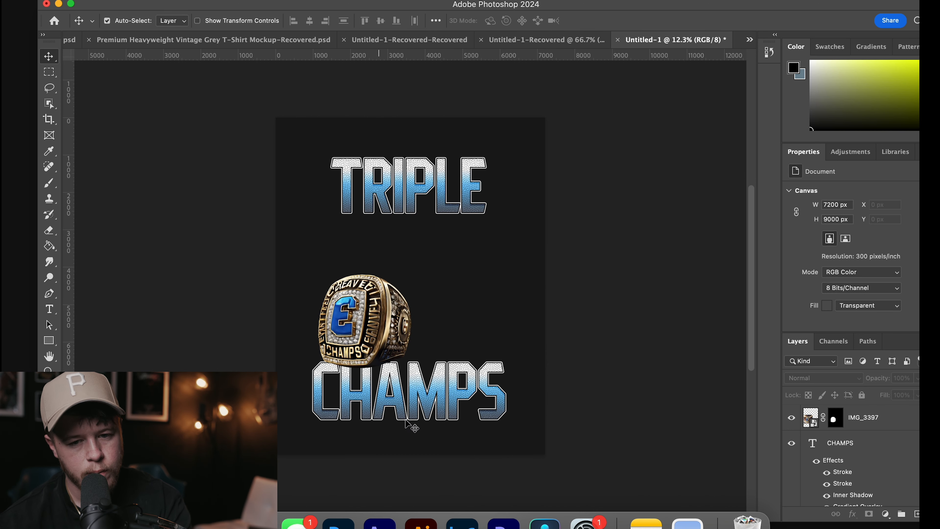
Step: Place IMG_3404.PNG from the ASSETS folder, order it beneath the IMG_3397 layer, and shift it up and to the right
{"action": "left_click", "coordinate": [278, 516]}
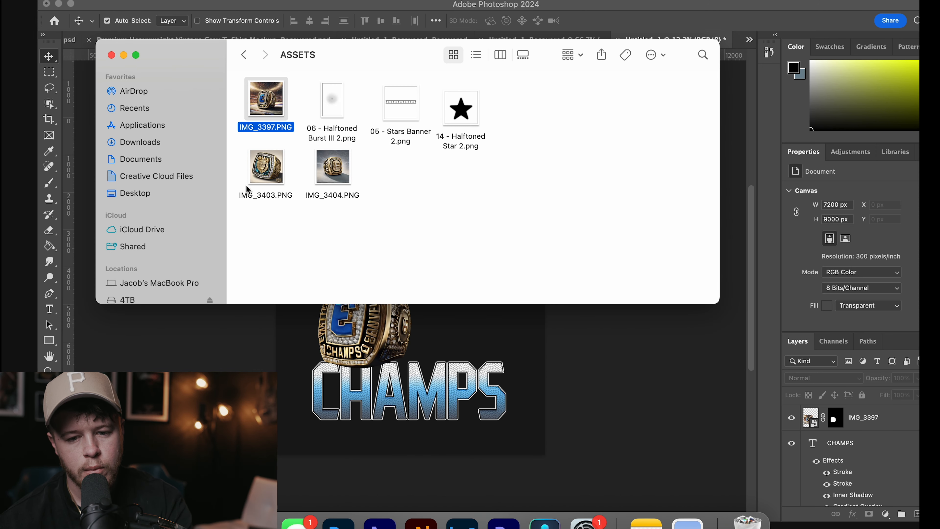
{"action": "left_click_drag", "start_coordinate": [332, 168], "coordinate": [411, 304]}
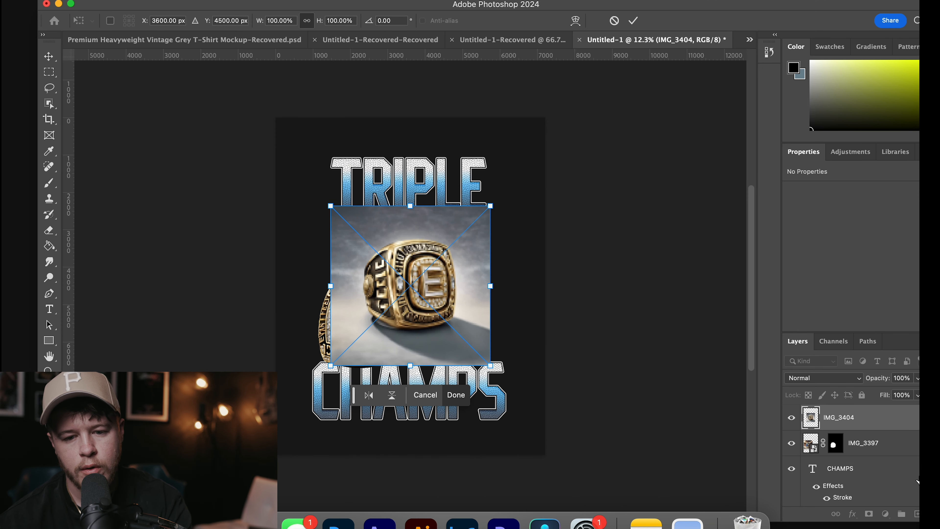
{"action": "left_click_drag", "start_coordinate": [861, 424], "coordinate": [862, 453]}
{"action": "left_click_drag", "start_coordinate": [436, 289], "coordinate": [456, 281]}
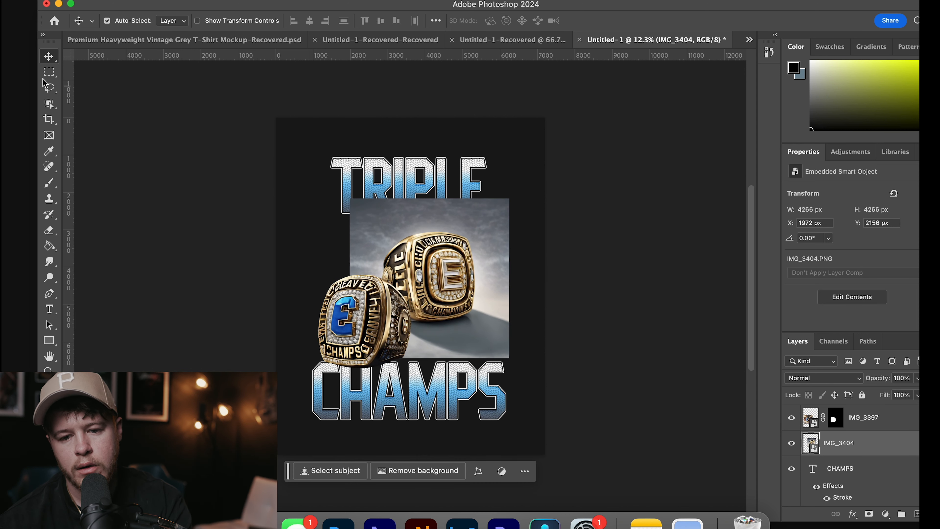
Step: Try to mask the IMG_3404 ring from an object selection boxed around it, and discard the mask and selection
{"action": "left_click", "coordinate": [49, 103]}
{"action": "left_click_drag", "start_coordinate": [486, 222], "coordinate": [340, 346]}
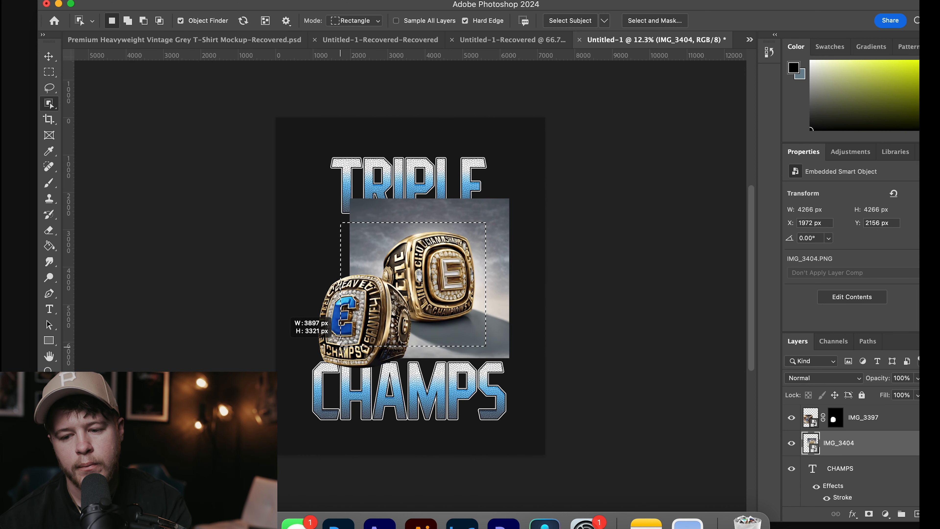
{"action": "left_click_drag", "start_coordinate": [340, 346], "coordinate": [340, 346]}
{"action": "left_click", "coordinate": [868, 514]}
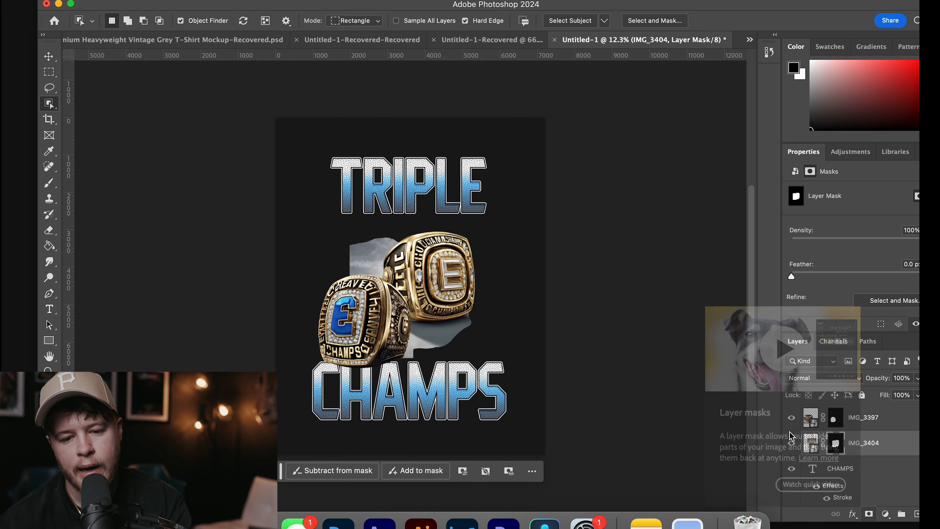
{"action": "key", "text": "super+z"}
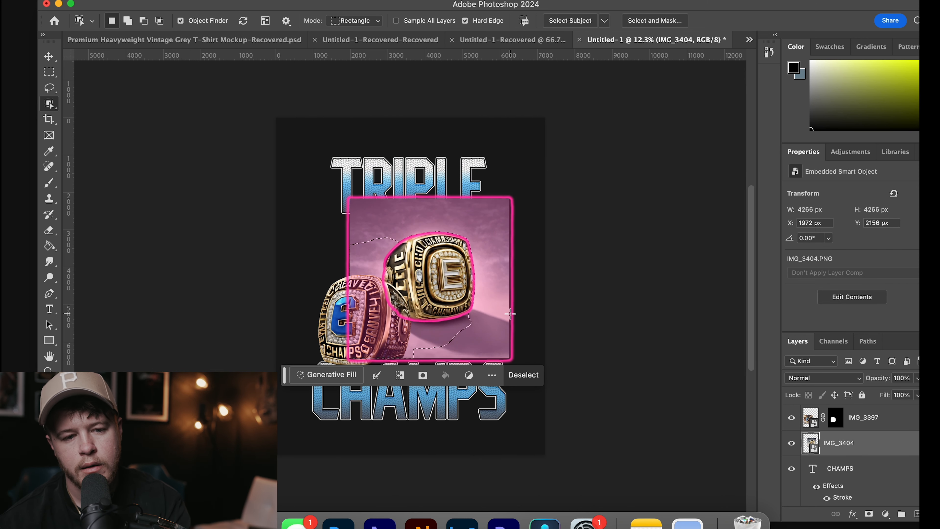
{"action": "key", "text": "super+d"}
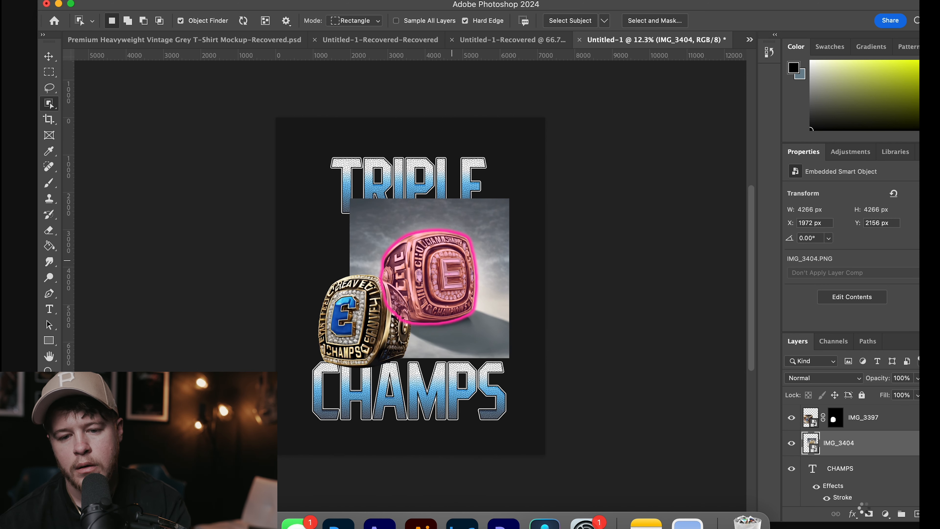
Step: Mask the IMG_3404 image to its detected ring so the grey background is hidden
{"action": "left_click", "coordinate": [869, 515]}
{"action": "key", "text": "v"}
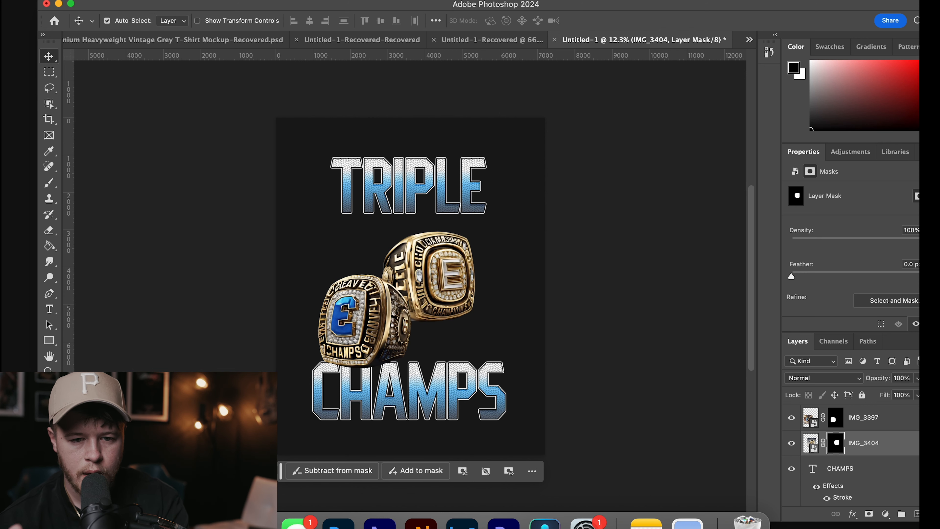
Step: Place IMG_3403.PNG from the ASSETS folder between the two ring layers, shifted up and to the left
{"action": "left_click", "coordinate": [257, 522]}
{"action": "left_click", "coordinate": [289, 199]}
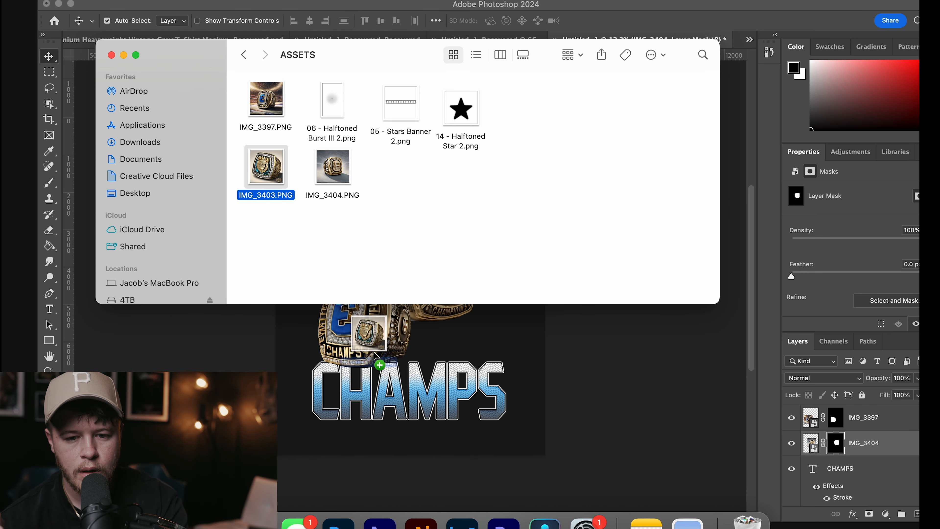
{"action": "left_click_drag", "start_coordinate": [290, 203], "coordinate": [374, 243]}
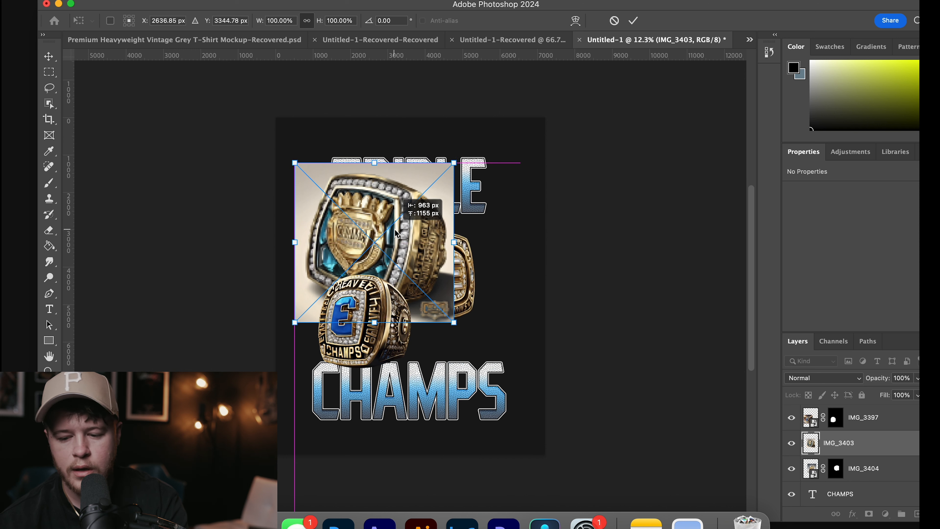
{"action": "key", "text": "Return"}
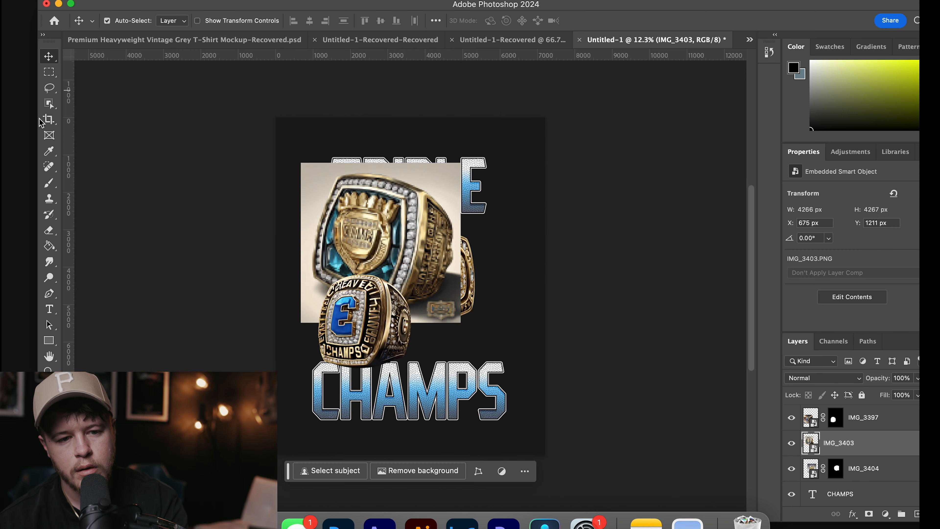
Step: Select the ring in IMG_3403 with the Object Selection Tool and hide its background with a layer mask
{"action": "left_click", "coordinate": [48, 105]}
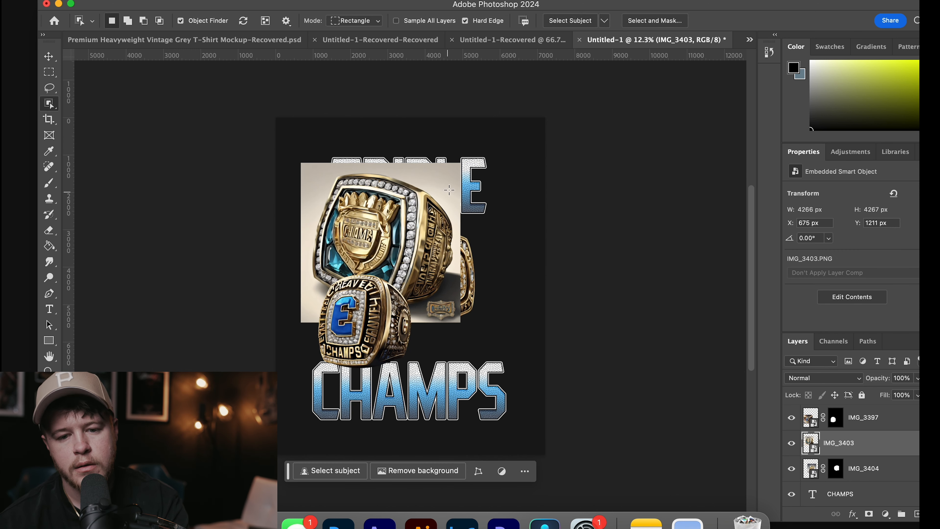
{"action": "left_click_drag", "start_coordinate": [450, 175], "coordinate": [319, 293]}
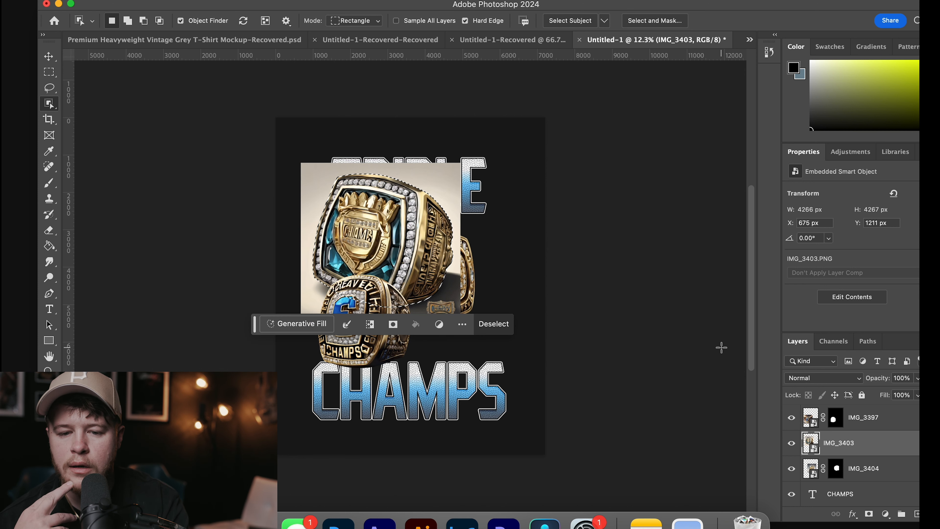
{"action": "left_click", "coordinate": [869, 513]}
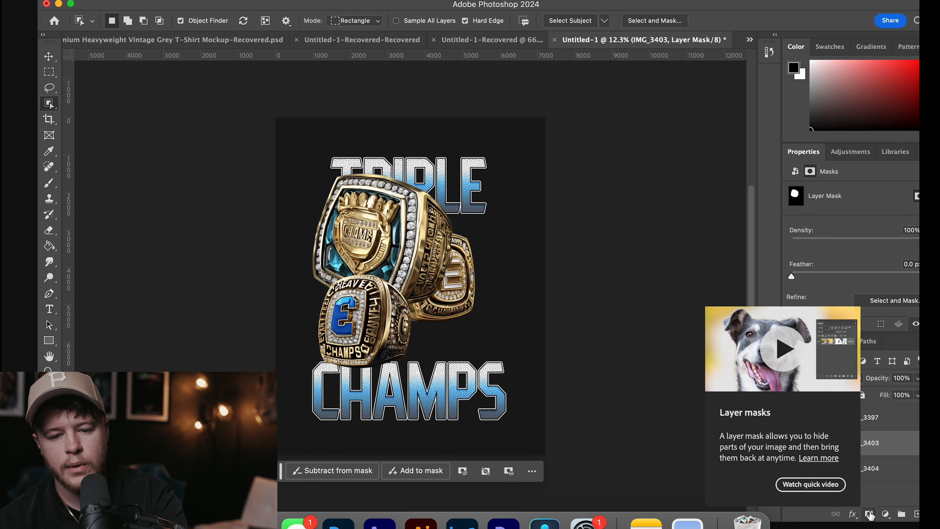
Step: Scale the IMG_3403 ring to 69.25%, rotate it 12.65°, and move it up to just under TRIPLE
{"action": "key", "text": "super+t"}
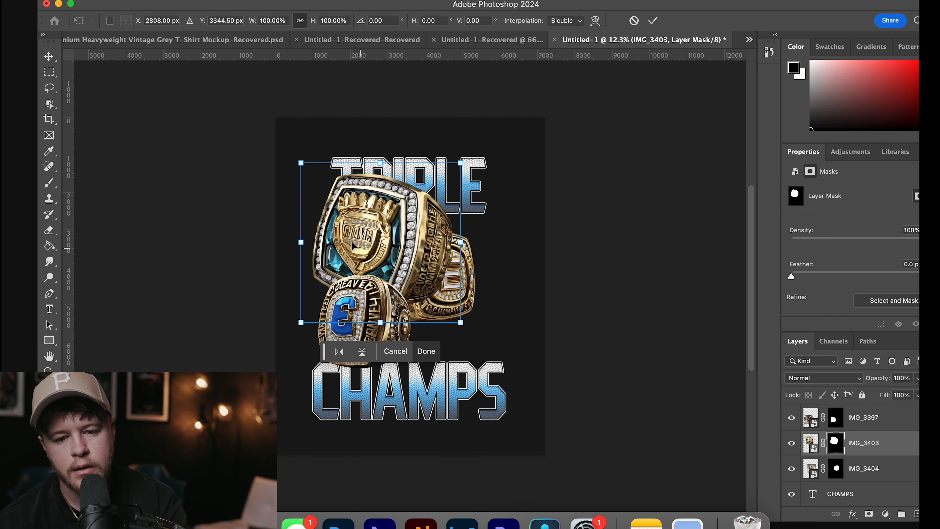
{"action": "left_click_drag", "start_coordinate": [301, 162], "coordinate": [350, 212]}
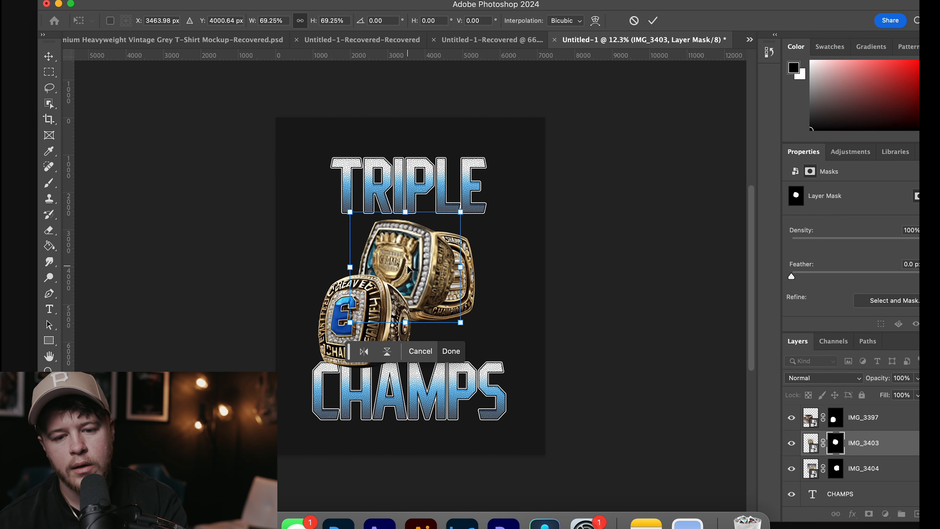
{"action": "left_click_drag", "start_coordinate": [328, 249], "coordinate": [330, 214]}
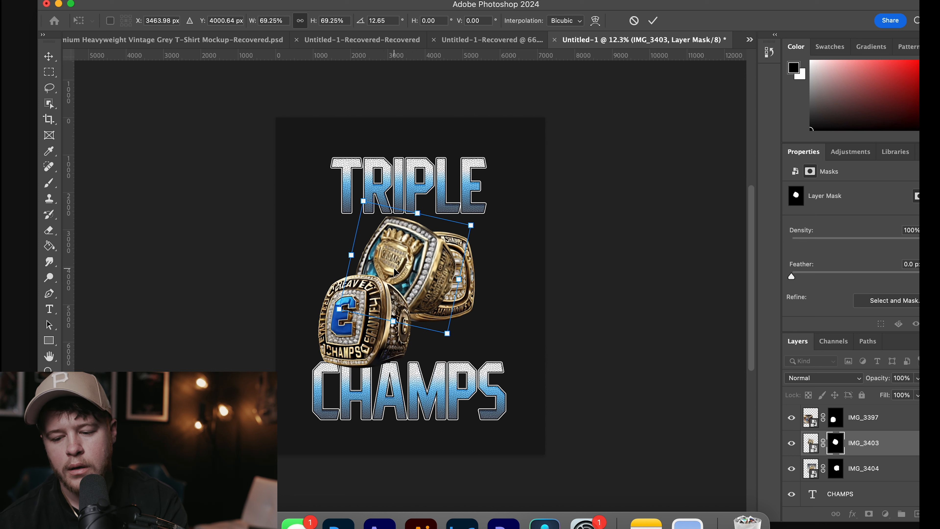
{"action": "left_click_drag", "start_coordinate": [392, 273], "coordinate": [388, 248]}
{"action": "key", "text": "Return"}
{"action": "left_click_drag", "start_coordinate": [464, 301], "coordinate": [473, 310]}
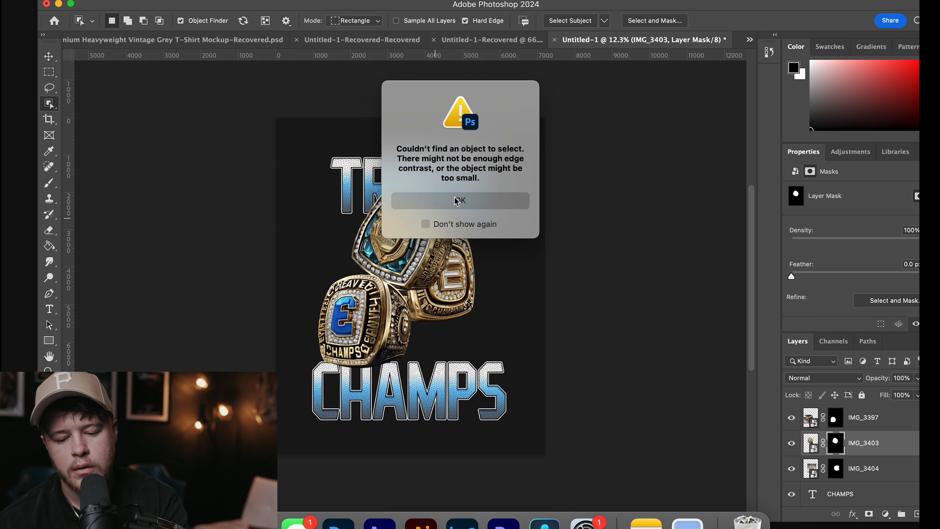
{"action": "left_click", "coordinate": [455, 198]}
{"action": "key", "text": "v"}
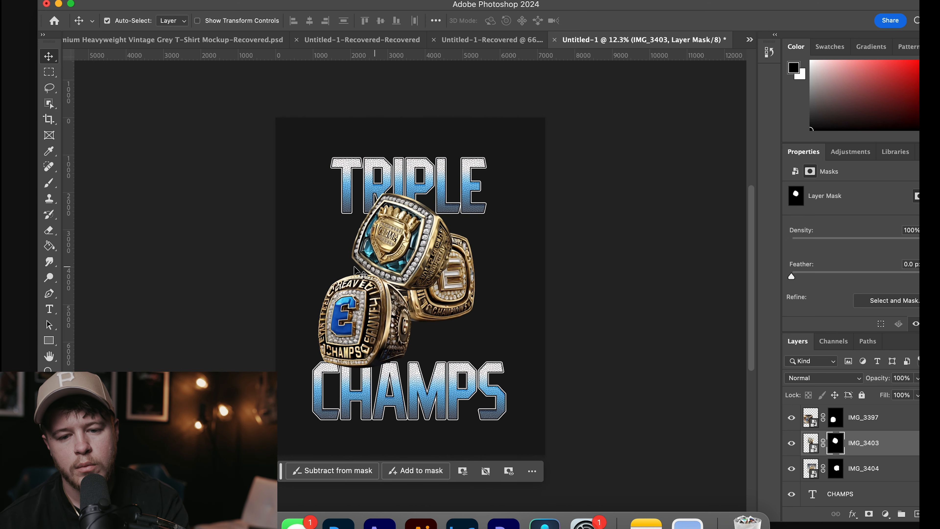
Step: Spread the three rings apart, and move TRIPLE up and CHAMPS down to make room for them
{"action": "left_click_drag", "start_coordinate": [440, 299], "coordinate": [458, 315]}
{"action": "left_click_drag", "start_coordinate": [417, 249], "coordinate": [409, 243]}
{"action": "left_click_drag", "start_coordinate": [374, 319], "coordinate": [376, 330]}
{"action": "left_click_drag", "start_coordinate": [441, 187], "coordinate": [444, 171]}
{"action": "left_click_drag", "start_coordinate": [437, 404], "coordinate": [439, 416]}
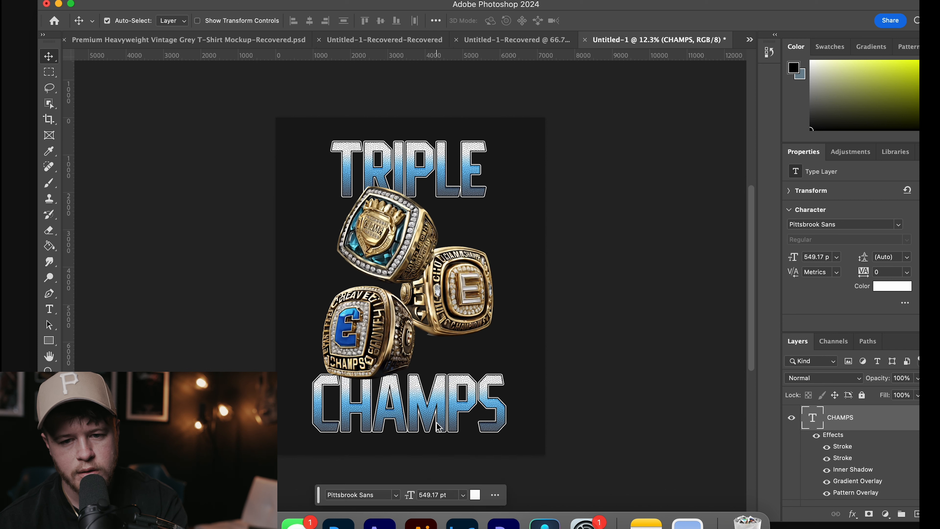
Step: Scale both words and all three rings together to 82.70% and center them horizontally on the canvas
{"action": "left_click_drag", "start_coordinate": [513, 112], "coordinate": [302, 502]}
{"action": "key", "text": "super+t"}
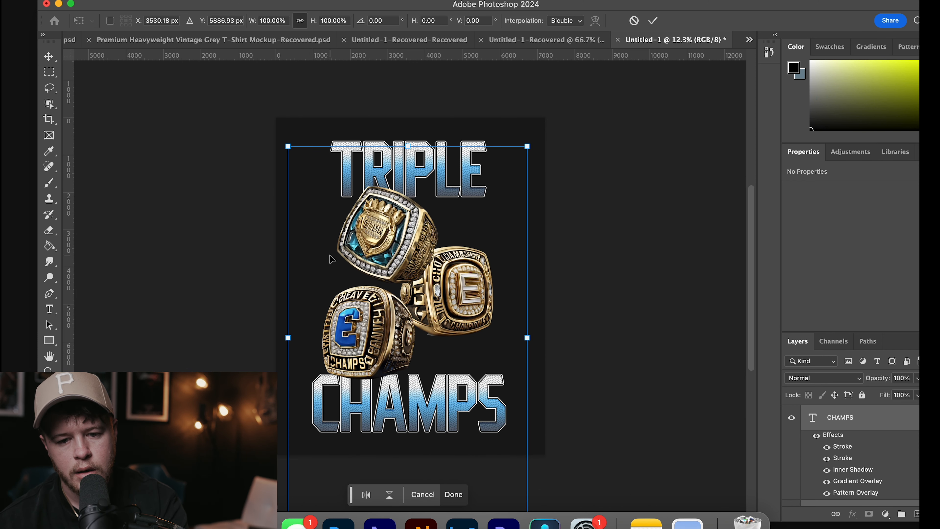
{"action": "left_click_drag", "start_coordinate": [407, 146], "coordinate": [407, 210]}
{"action": "left_click_drag", "start_coordinate": [401, 321], "coordinate": [399, 268]}
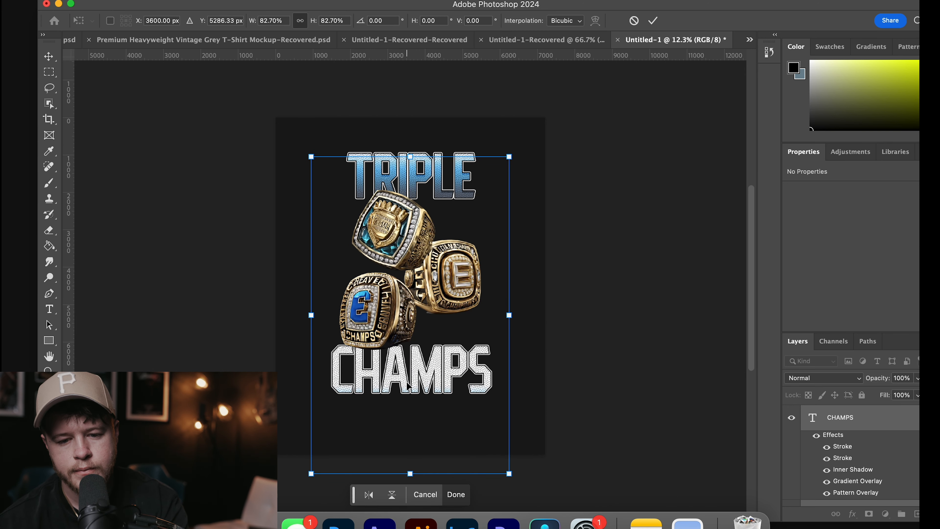
{"action": "key", "text": "Return"}
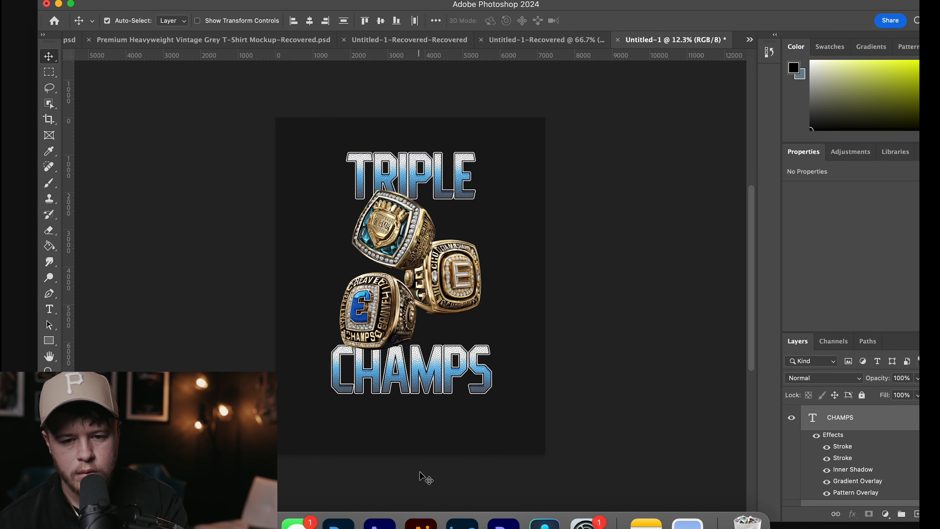
Step: Move CHAMPS lower and TRIPLE slightly higher to widen the space between the two words
{"action": "mouse_move", "coordinate": [421, 391]}
{"action": "left_mouse_down"}
{"action": "mouse_move", "coordinate": [420, 401]}
{"action": "mouse_move", "coordinate": [420, 390]}
{"action": "left_mouse_up"}
{"action": "left_click", "coordinate": [521, 412]}
{"action": "left_click", "coordinate": [480, 385]}
{"action": "left_click_drag", "start_coordinate": [480, 388], "coordinate": [480, 407]}
{"action": "left_click_drag", "start_coordinate": [456, 189], "coordinate": [446, 180]}
Step: Adjust the three rings into a tighter staggered stack, nudging the IMG_3403 ring up-left and the IMG_3397 ring right
{"action": "left_click_drag", "start_coordinate": [401, 310], "coordinate": [439, 313]}
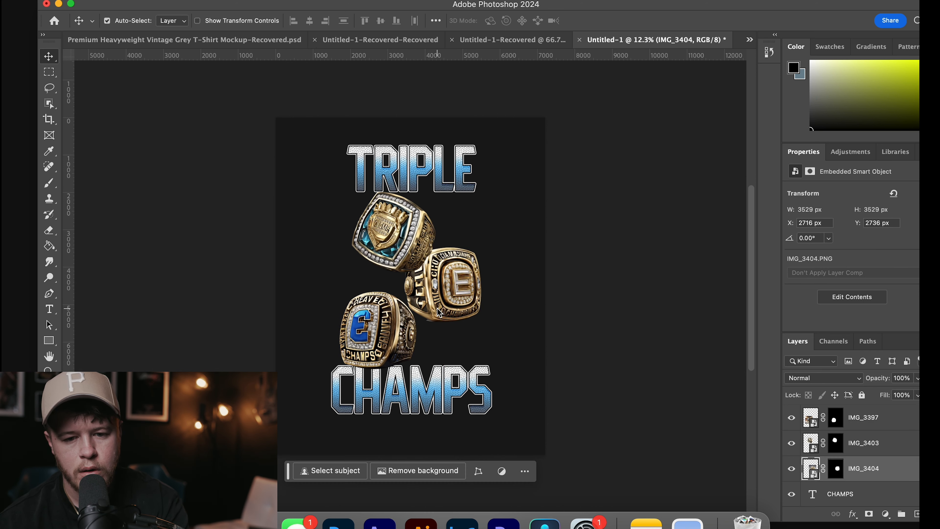
{"action": "left_click_drag", "start_coordinate": [385, 200], "coordinate": [380, 196]}
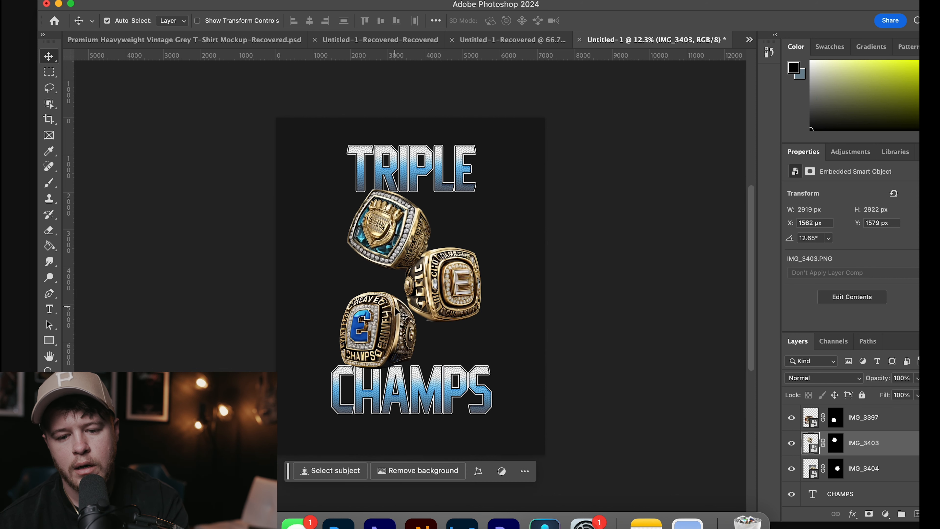
{"action": "left_click", "coordinate": [400, 326]}
{"action": "left_click_drag", "start_coordinate": [395, 326], "coordinate": [401, 328]}
Step: Scale the CHAMPS text to 120.28% and position it beneath the lowest ring
{"action": "left_click", "coordinate": [404, 411]}
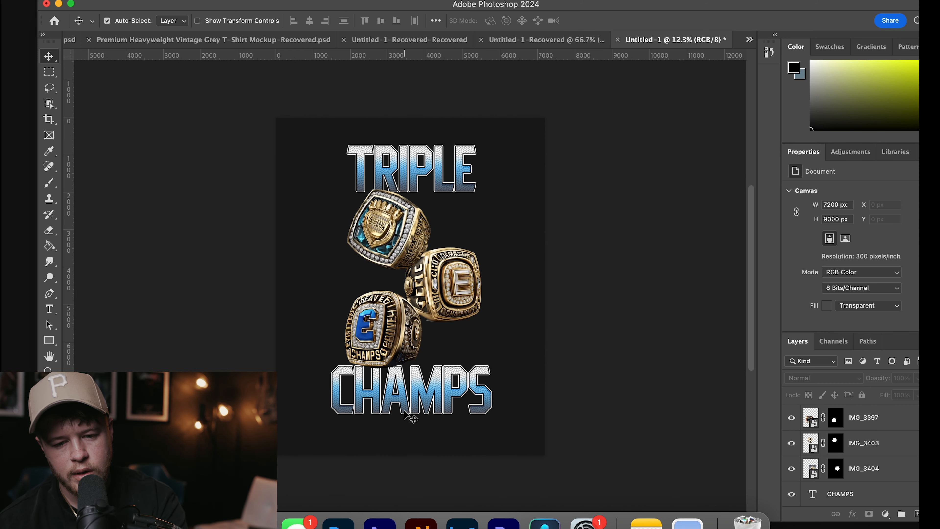
{"action": "key", "text": "super+t"}
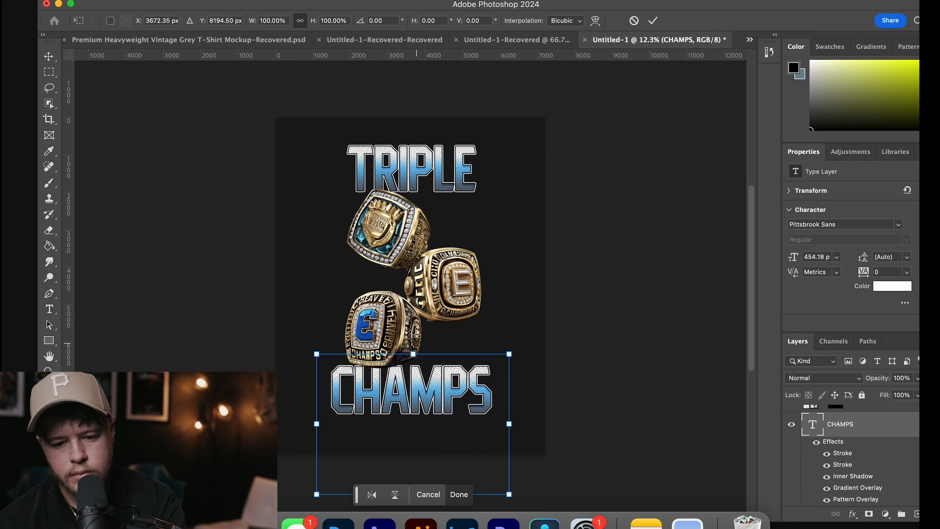
{"action": "left_click_drag", "start_coordinate": [414, 355], "coordinate": [414, 327]}
{"action": "left_click_drag", "start_coordinate": [433, 388], "coordinate": [438, 404]}
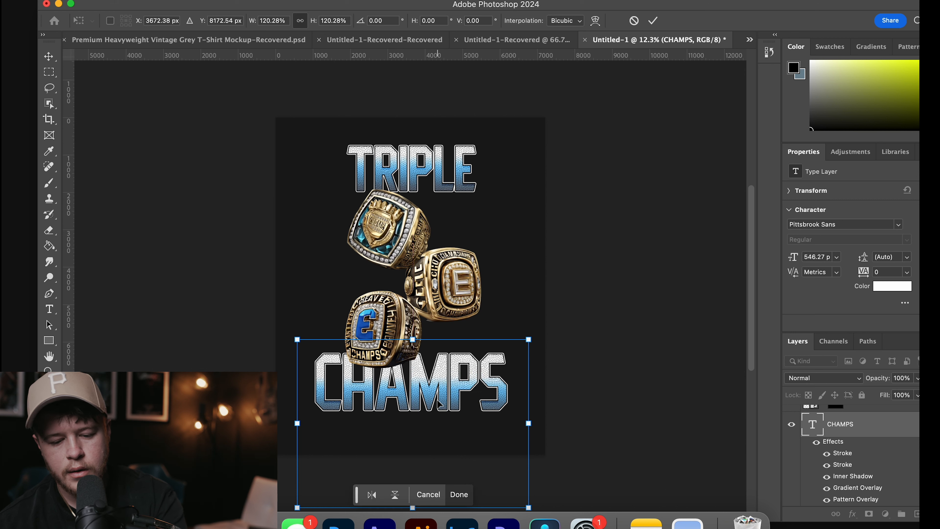
{"action": "key", "text": "Return"}
Step: Stretch the CHAMPS text taller to 674.62 pt at the same width and move it down behind the lowest ring
{"action": "key", "text": "super+t"}
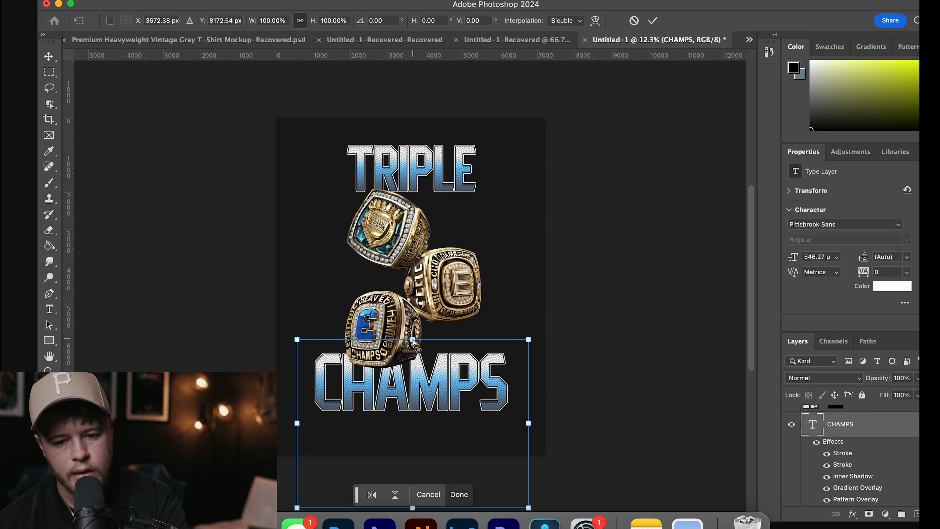
{"action": "left_click_drag", "start_coordinate": [413, 340], "coordinate": [414, 302]}
{"action": "key", "text": "Return"}
{"action": "left_click_drag", "start_coordinate": [440, 366], "coordinate": [444, 402]}
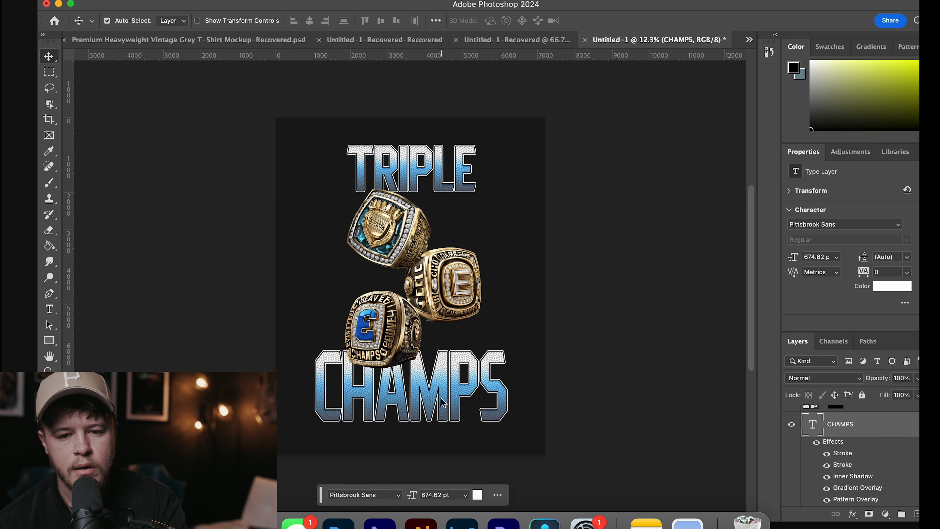
Step: Enlarge the TRIPLE text to 610.71 pt and move it up so the top ring only overlaps its lower edge
{"action": "left_click", "coordinate": [406, 168]}
{"action": "key", "text": "super+t"}
{"action": "left_click_drag", "start_coordinate": [414, 319], "coordinate": [414, 395]}
{"action": "key", "text": "Return"}
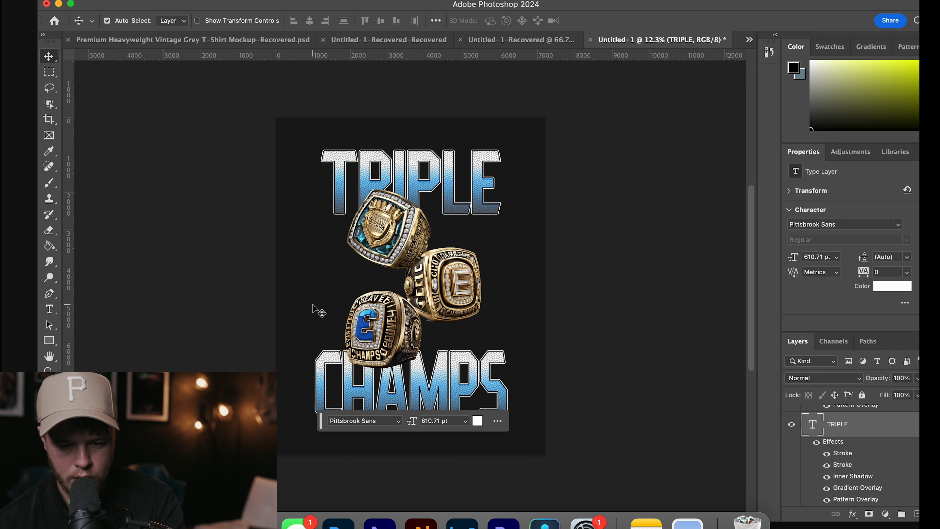
{"action": "left_click", "coordinate": [315, 301]}
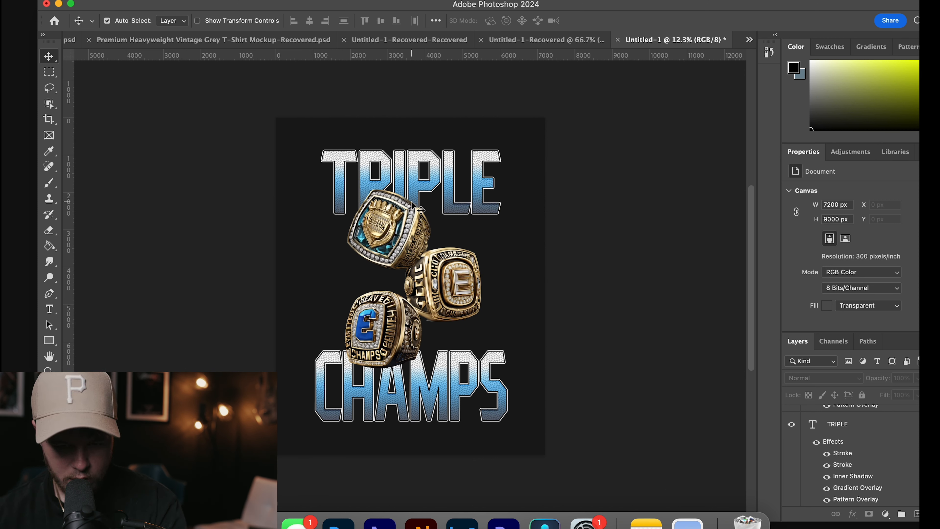
{"action": "left_click_drag", "start_coordinate": [411, 194], "coordinate": [410, 180]}
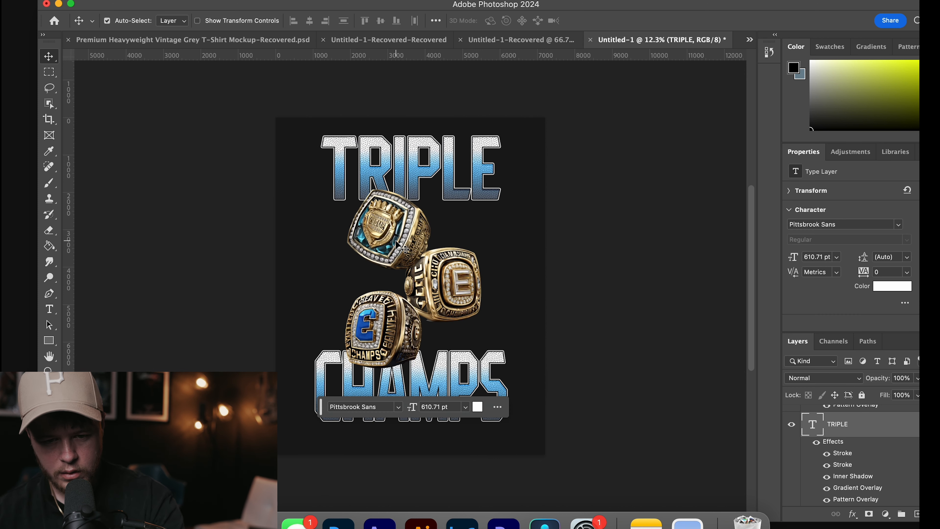
Step: Scale the IMG_3403 ring down proportionally to about 2750 px wide, keeping it just beneath the TRIPLE text
{"action": "left_click", "coordinate": [395, 245]}
{"action": "key", "text": "ctrl+t"}
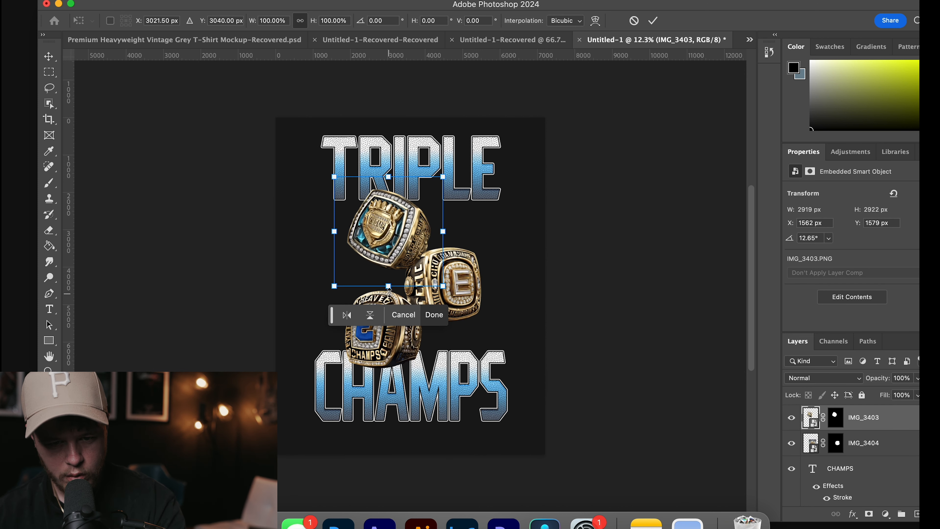
{"action": "left_click_drag", "start_coordinate": [334, 177], "coordinate": [339, 182]}
{"action": "key", "text": "Return"}
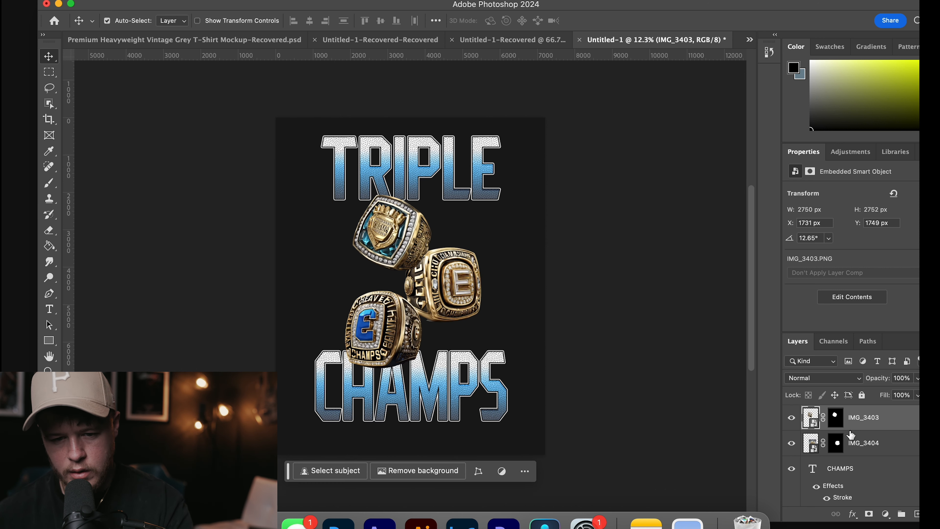
Step: Place the IMG_3403 layer behind IMG_3404 and nudge the lowest ring, IMG_3397, slightly left
{"action": "left_click_drag", "start_coordinate": [863, 417], "coordinate": [863, 451]}
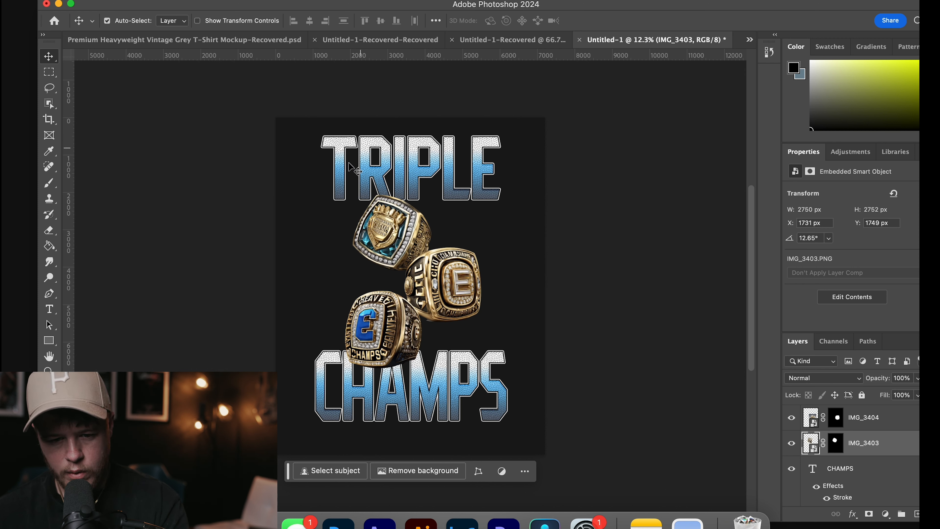
{"action": "left_click_drag", "start_coordinate": [391, 350], "coordinate": [385, 353]}
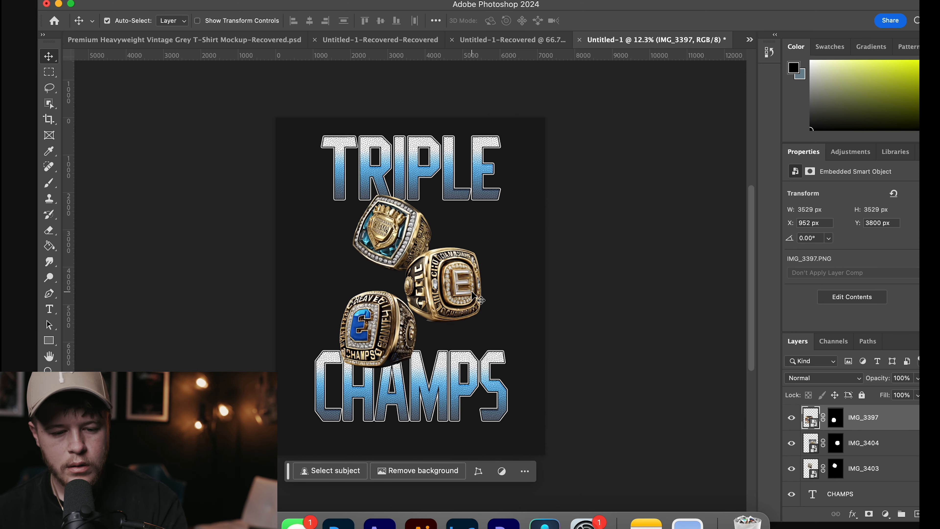
Step: Place the image 06 - Halftoned Burst III 2.png, scale it to 122.09%, and put its layer directly above Color Fill 1
{"action": "left_click", "coordinate": [255, 523]}
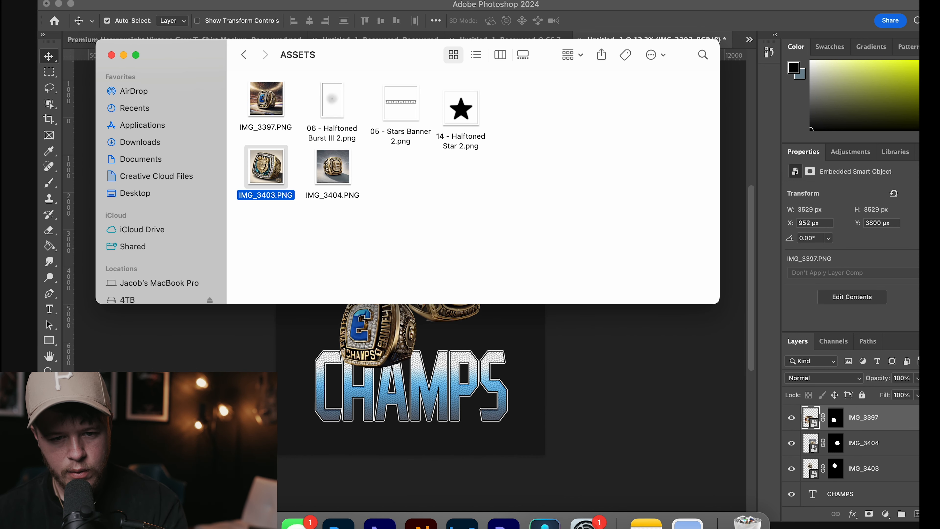
{"action": "left_click_drag", "start_coordinate": [340, 100], "coordinate": [468, 391]}
{"action": "left_click_drag", "start_coordinate": [495, 429], "coordinate": [514, 458]}
{"action": "left_click_drag", "start_coordinate": [326, 145], "coordinate": [307, 113]}
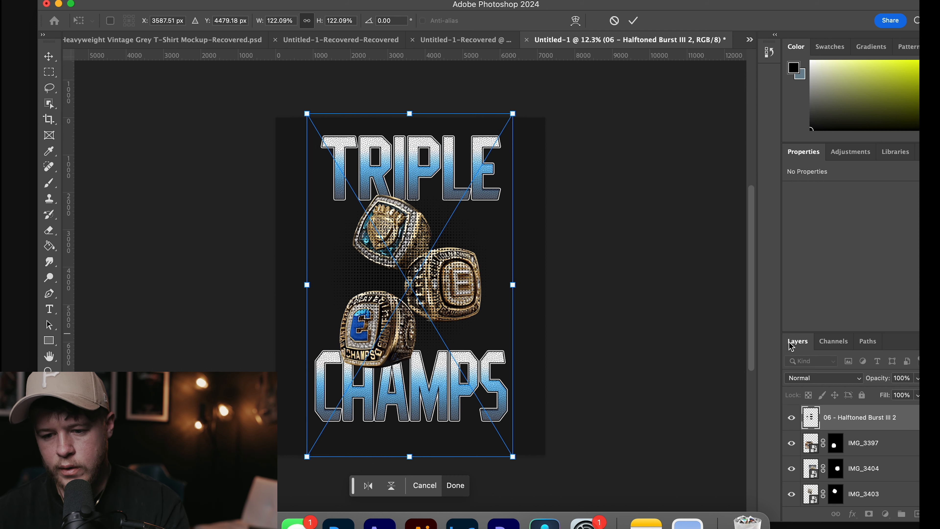
{"action": "left_click_drag", "start_coordinate": [887, 422], "coordinate": [890, 491]}
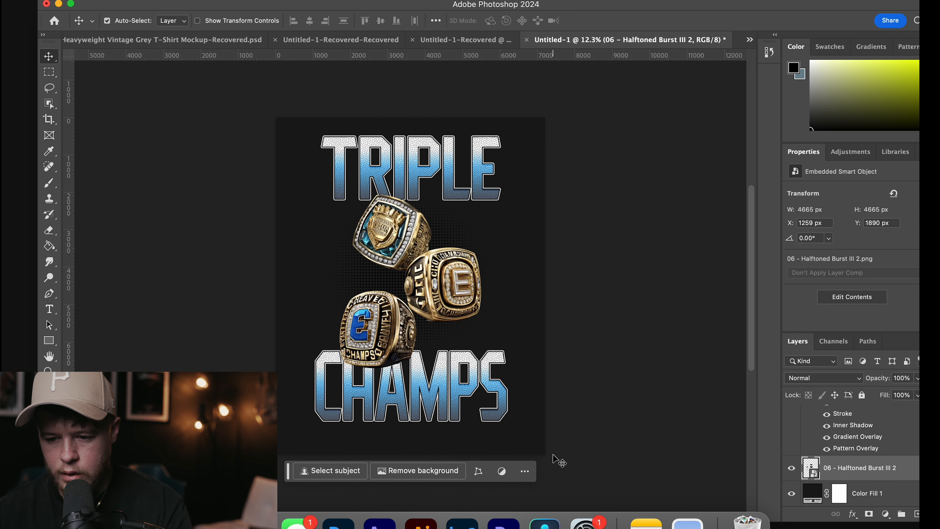
Step: Apply the Gradient Overlay and Pattern Overlay effects to the 06 - Halftoned Burst III 2 layer
{"action": "double_click", "coordinate": [913, 473]}
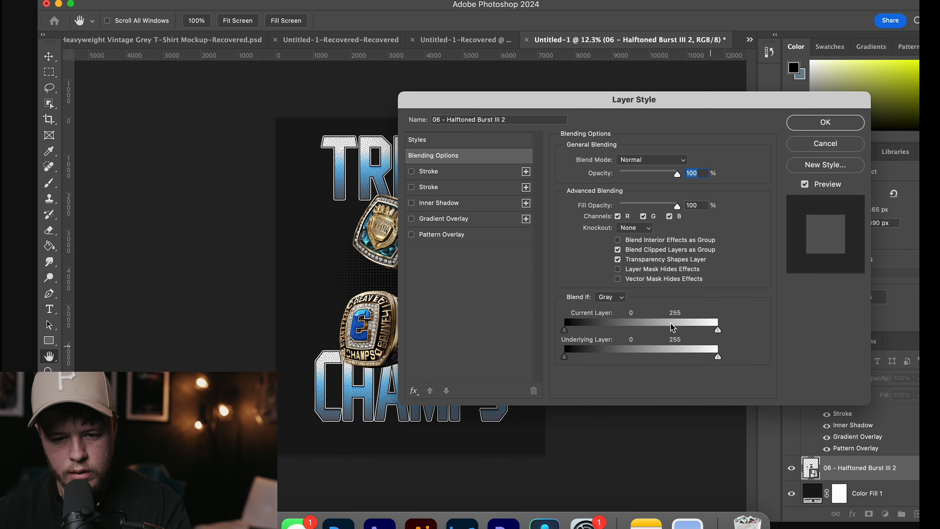
{"action": "left_click", "coordinate": [412, 235]}
{"action": "left_click", "coordinate": [412, 219]}
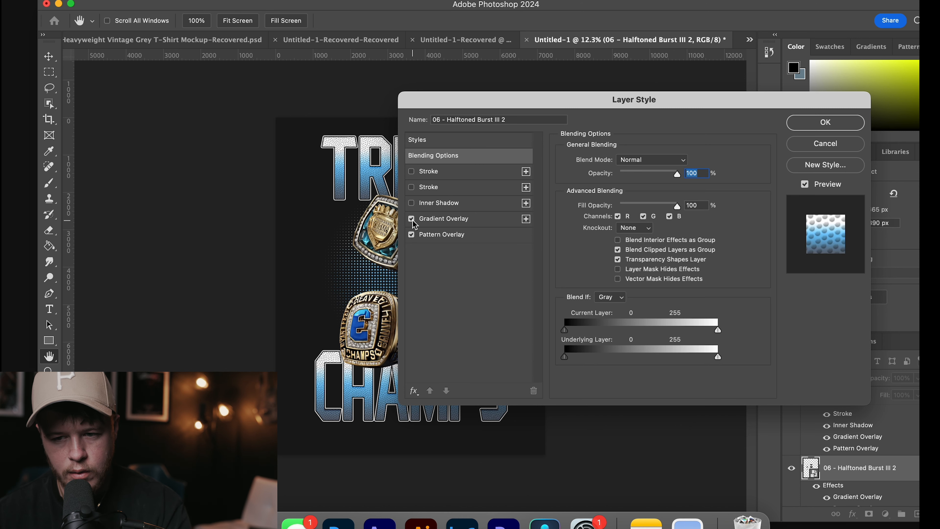
{"action": "left_click", "coordinate": [839, 120]}
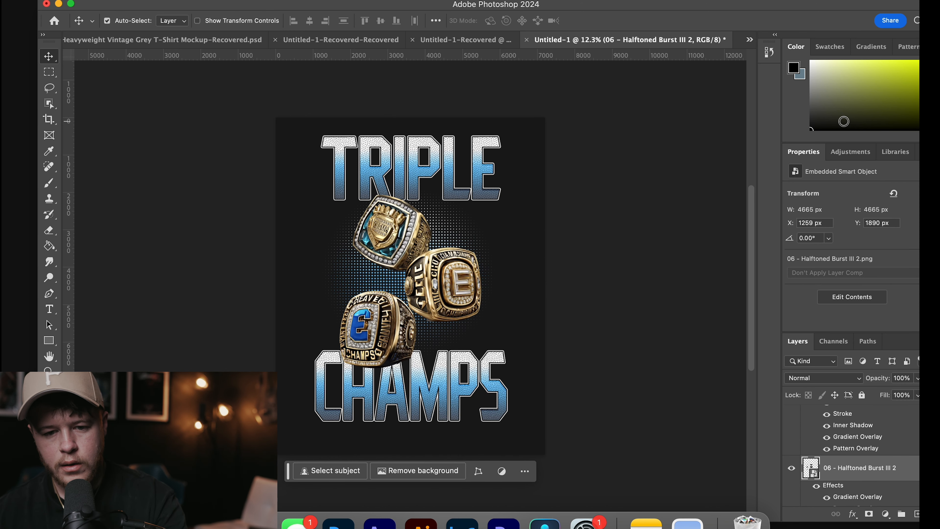
Step: Enlarge the halftone burst to 163.97% and position it centrally behind the three rings
{"action": "key", "text": "super+t"}
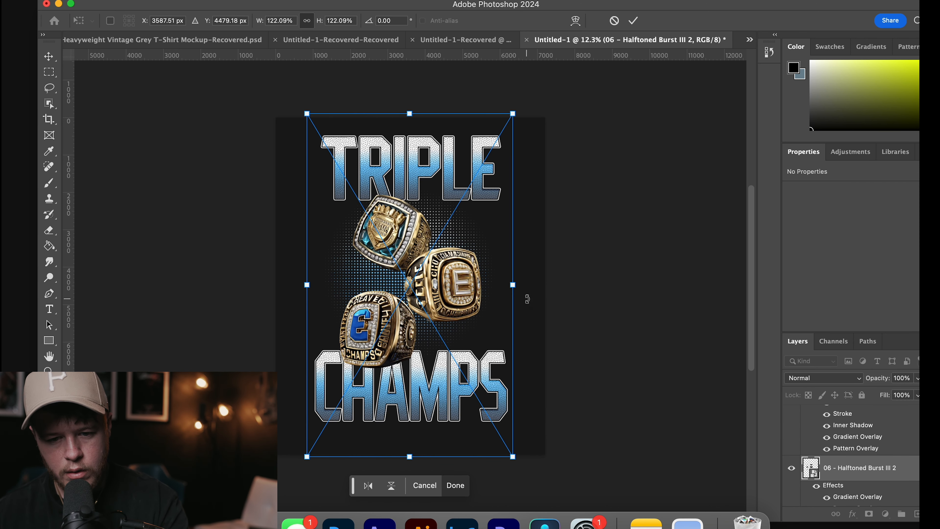
{"action": "left_click_drag", "start_coordinate": [512, 291], "coordinate": [538, 291]}
{"action": "left_click_drag", "start_coordinate": [306, 284], "coordinate": [281, 284]}
{"action": "left_click_drag", "start_coordinate": [536, 284], "coordinate": [558, 285]}
{"action": "left_click_drag", "start_coordinate": [469, 237], "coordinate": [466, 246]}
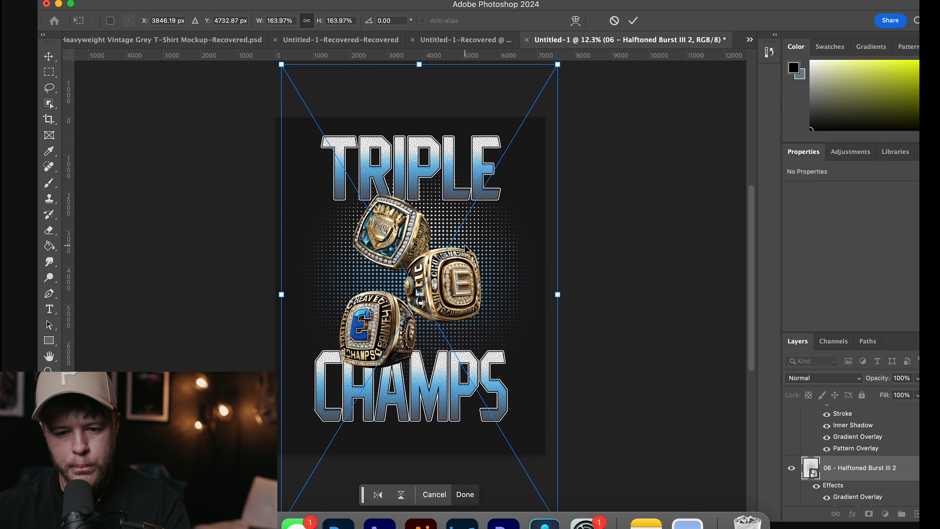
{"action": "key", "text": "Return"}
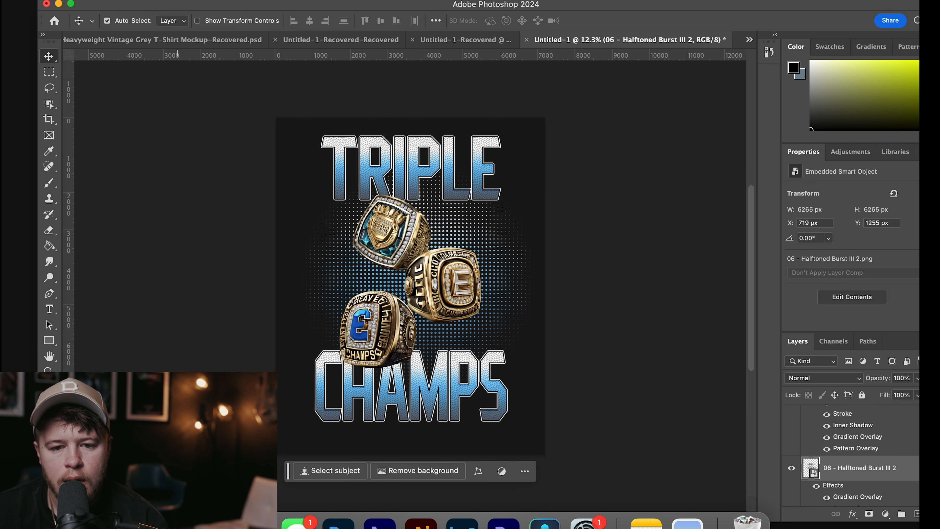
Step: Place the image 05 - Stars Banner 2.png beneath CHAMPS and widen it to about 4846 px to match the text
{"action": "key", "text": "super+Tab"}
{"action": "left_click_drag", "start_coordinate": [414, 111], "coordinate": [410, 408]}
{"action": "left_click_drag", "start_coordinate": [396, 281], "coordinate": [394, 440]}
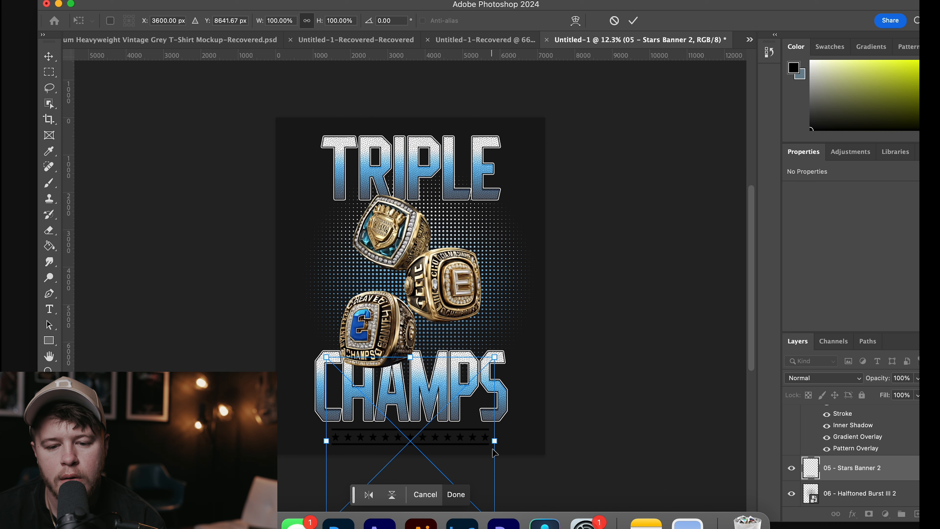
{"action": "left_click_drag", "start_coordinate": [494, 441], "coordinate": [504, 442]}
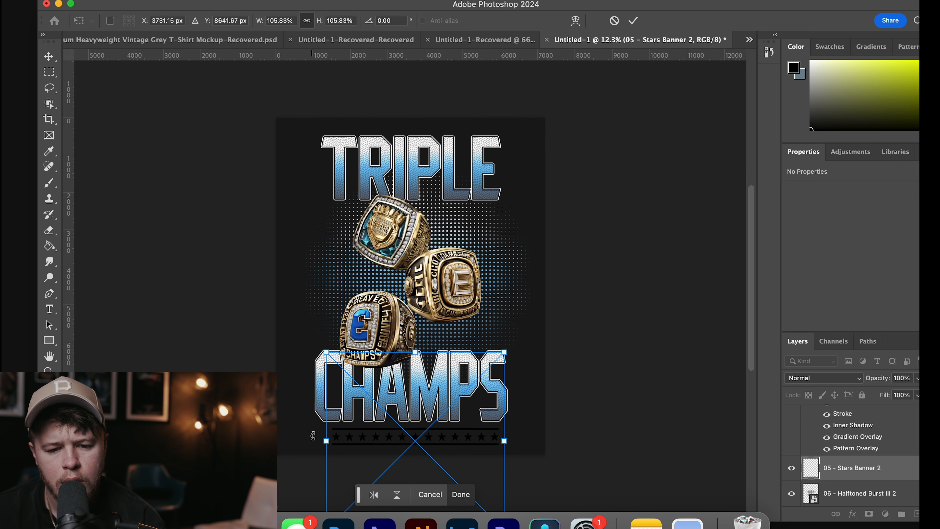
{"action": "left_click_drag", "start_coordinate": [326, 442], "coordinate": [311, 440]}
{"action": "key", "text": "Return"}
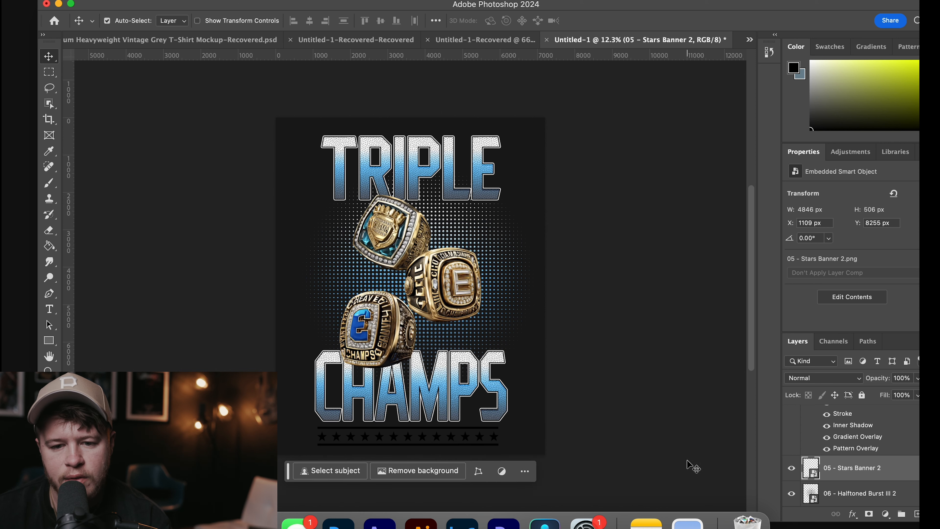
Step: Apply both Strokes, Inner Shadow, Gradient Overlay and Pattern Overlay to the 05 - Stars Banner 2 layer
{"action": "double_click", "coordinate": [898, 477]}
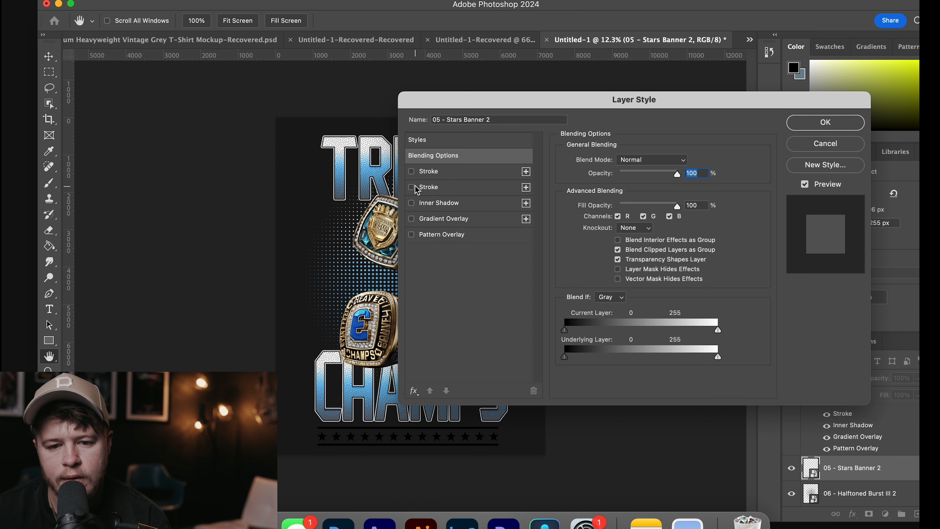
{"action": "left_click", "coordinate": [411, 171]}
{"action": "left_click", "coordinate": [411, 187]}
{"action": "left_click", "coordinate": [411, 203]}
{"action": "left_click", "coordinate": [411, 219]}
{"action": "left_click", "coordinate": [411, 234]}
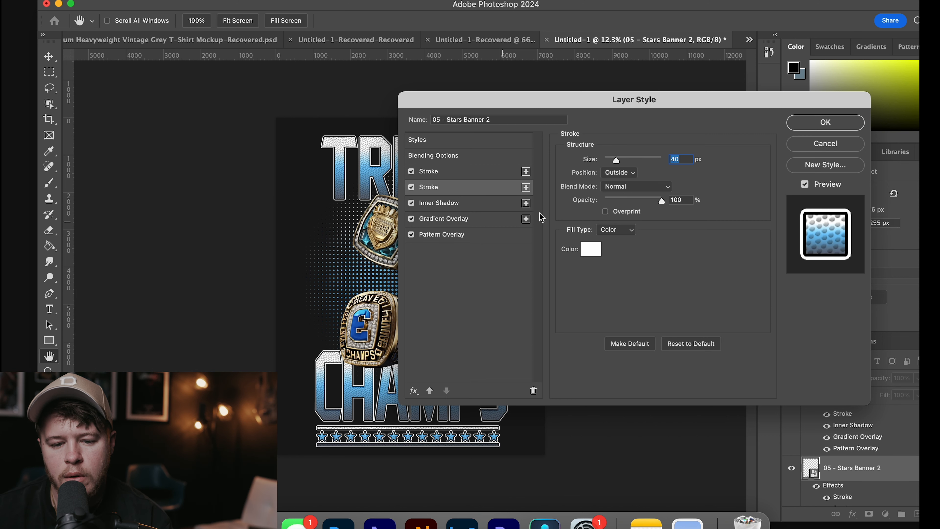
{"action": "left_click", "coordinate": [815, 126]}
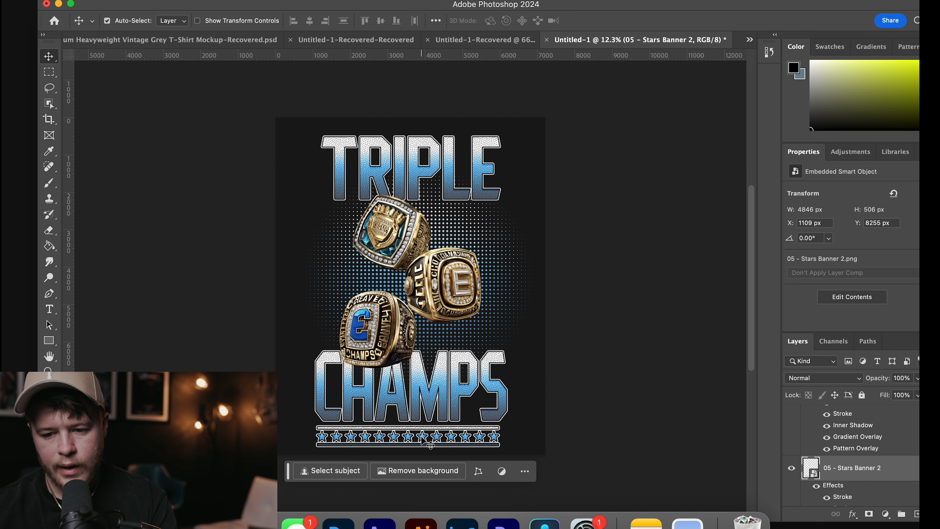
Step: Duplicate the stars banner and move the copy above the TRIPLE text
{"action": "key", "text": "super+j"}
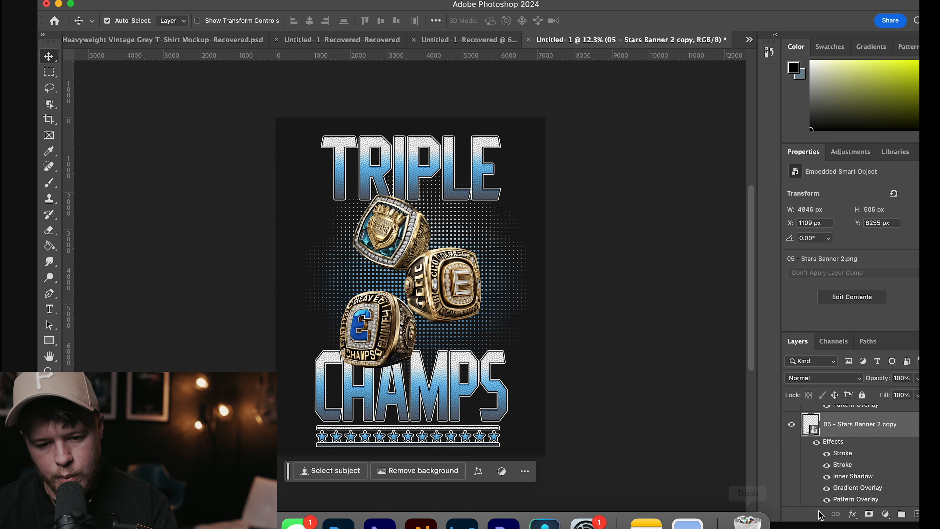
{"action": "left_click_drag", "start_coordinate": [402, 438], "coordinate": [406, 197]}
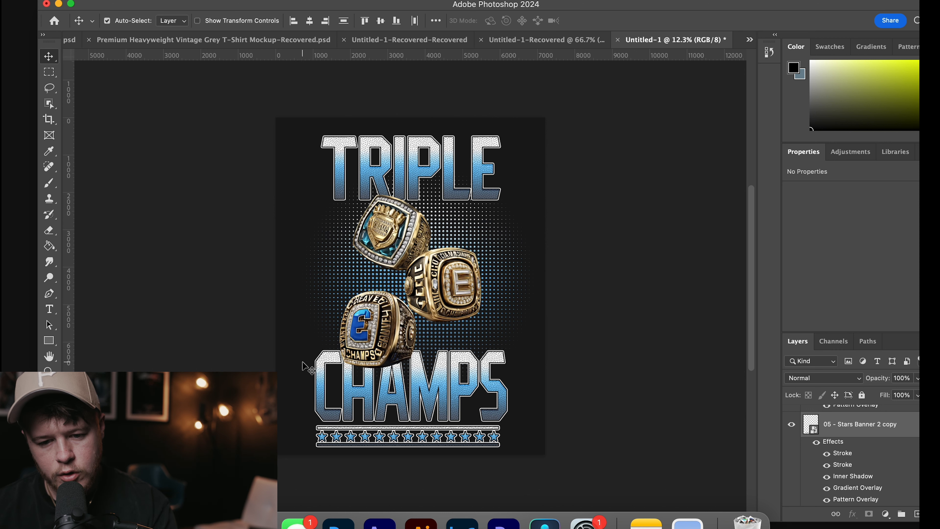
{"action": "left_click", "coordinate": [306, 369]}
{"action": "left_click_drag", "start_coordinate": [396, 437], "coordinate": [405, 130]}
Step: Scale the whole design, with text, rings, burst and banners, to 82.79% and centre it vertically on the canvas
{"action": "left_click_drag", "start_coordinate": [520, 94], "coordinate": [348, 450]}
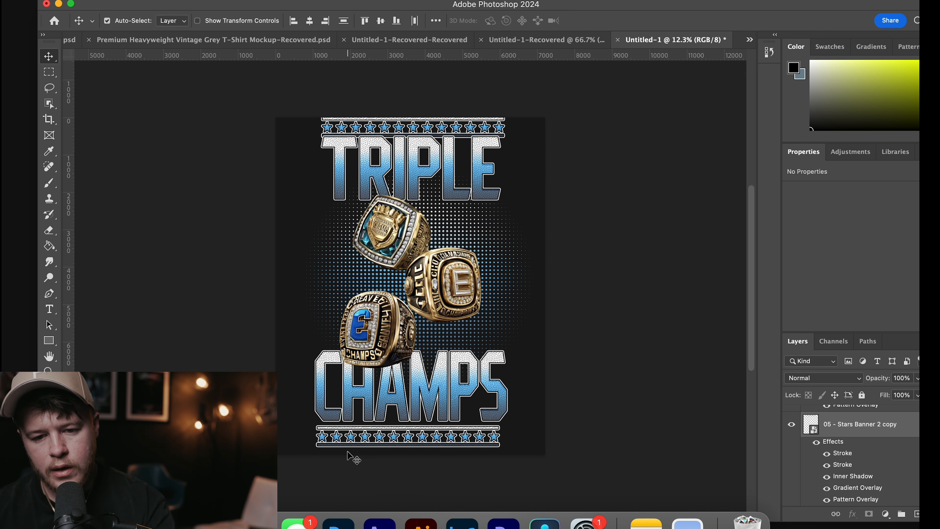
{"action": "key", "text": "super+t"}
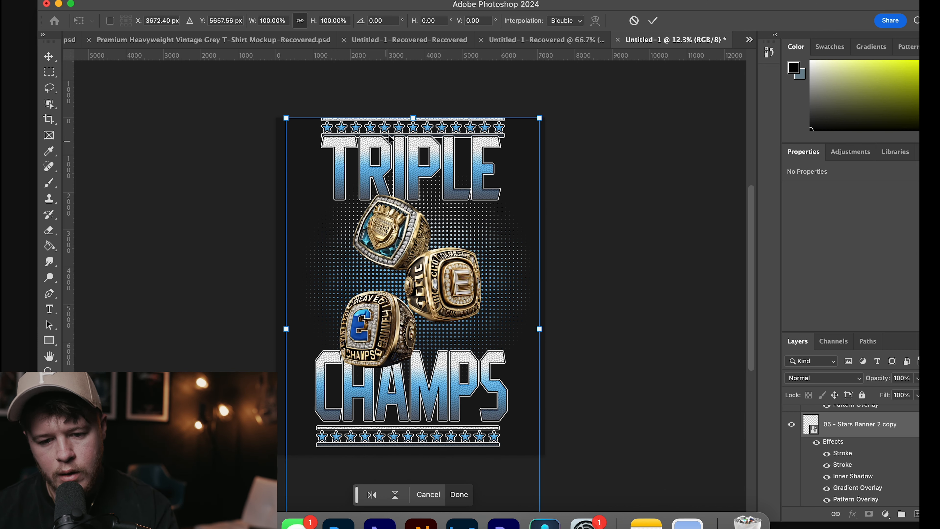
{"action": "left_click_drag", "start_coordinate": [413, 119], "coordinate": [413, 191]}
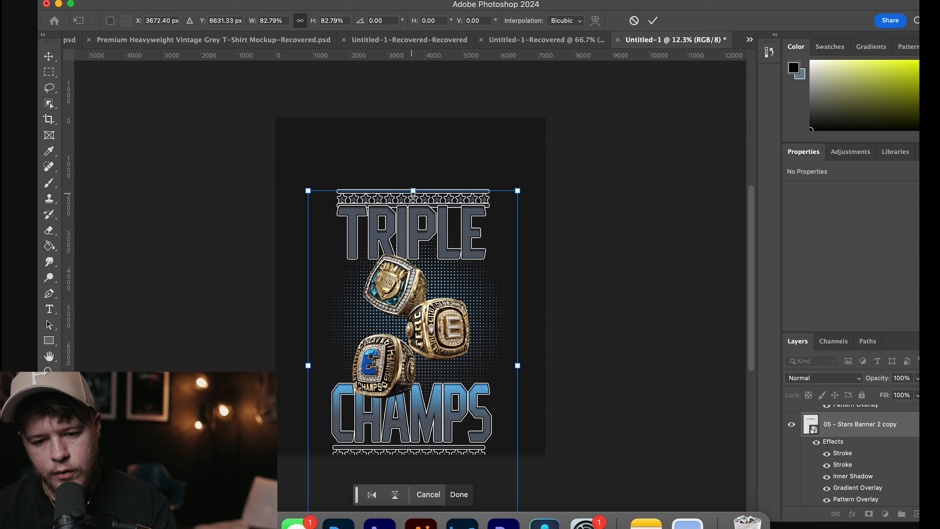
{"action": "left_click_drag", "start_coordinate": [406, 283], "coordinate": [405, 243]}
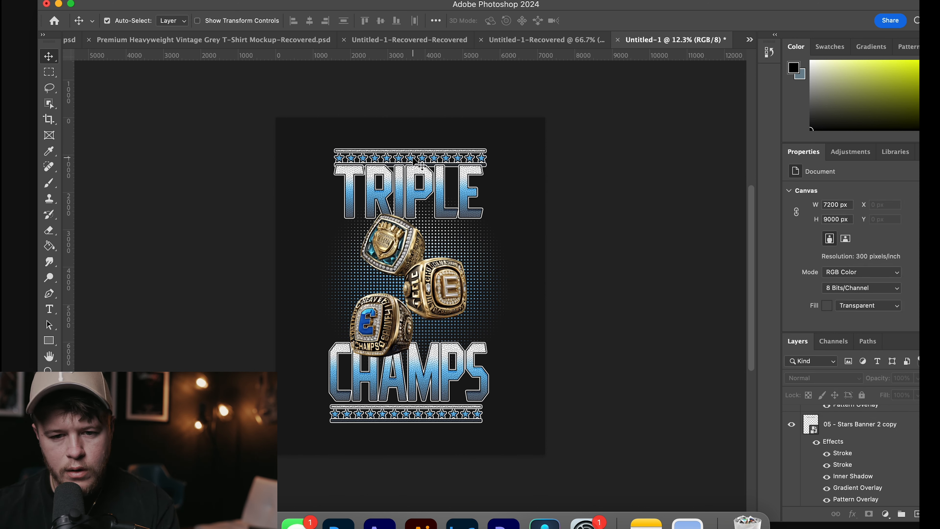
Step: Nudge the upper stars banner up and slightly left to X 1575 px, Y 716 px, leaving a gap above TRIPLE
{"action": "left_click_drag", "start_coordinate": [422, 167], "coordinate": [421, 165]}
{"action": "key", "text": "Up"}
{"action": "key", "text": "Up"}
{"action": "key", "text": "Up"}
{"action": "key", "text": "Up"}
{"action": "key", "text": "Up"}
{"action": "key", "text": "Up"}
{"action": "key", "text": "Up"}
{"action": "key", "text": "Up"}
{"action": "key", "text": "Up"}
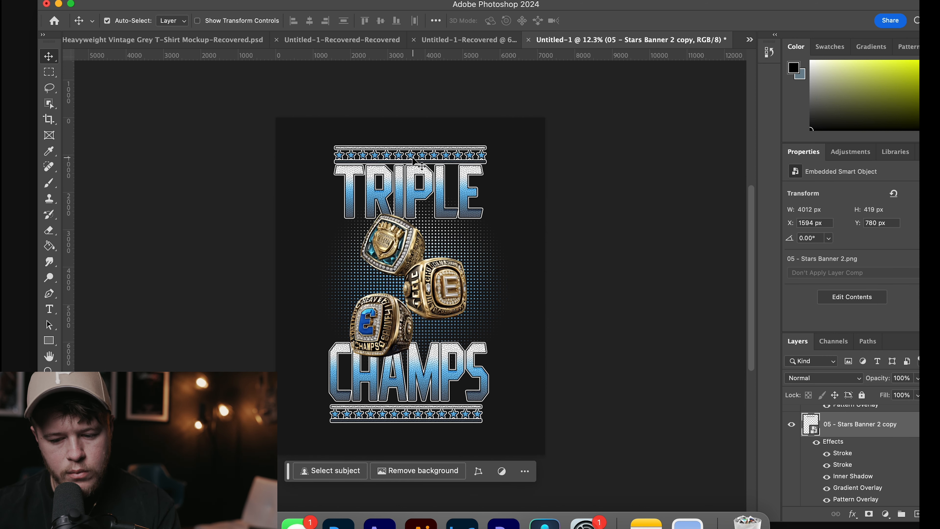
{"action": "key", "text": "Up"}
{"action": "key", "text": "Up"}
{"action": "key", "text": "Left"}
{"action": "key", "text": "Left"}
{"action": "key", "text": "Left"}
{"action": "key", "text": "Left"}
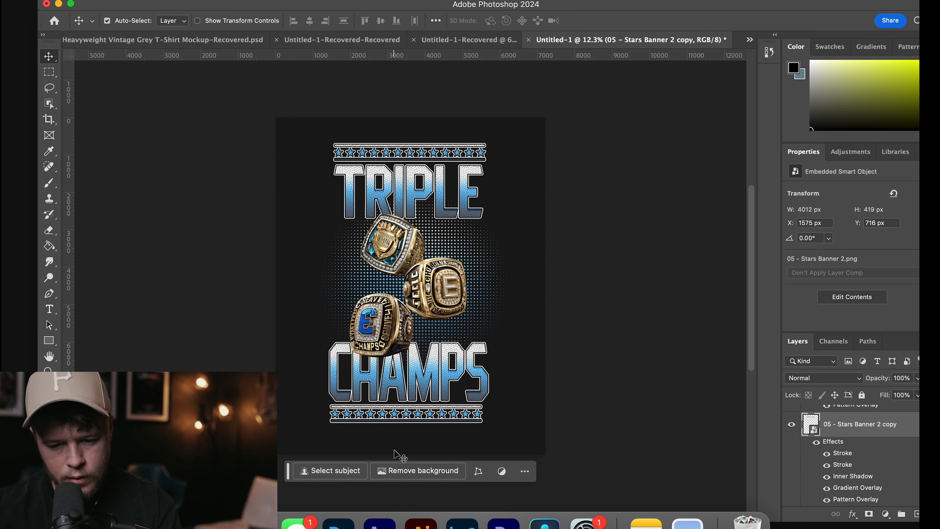
Step: Nudge the lower stars banner slightly down and right to X 1510 px, Y 7719 px, then deselect it
{"action": "left_click", "coordinate": [408, 412]}
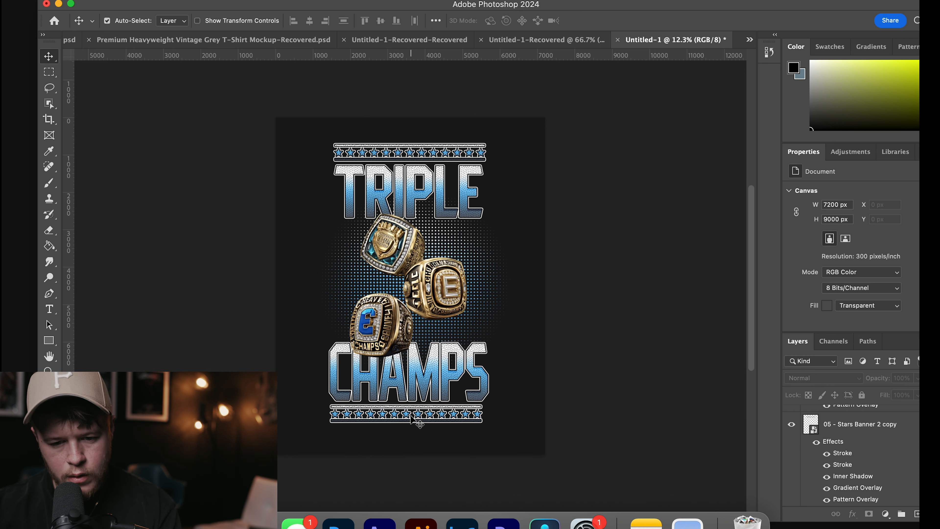
{"action": "left_click", "coordinate": [410, 418]}
{"action": "key", "text": "Down"}
{"action": "key", "text": "Down"}
{"action": "key", "text": "Down"}
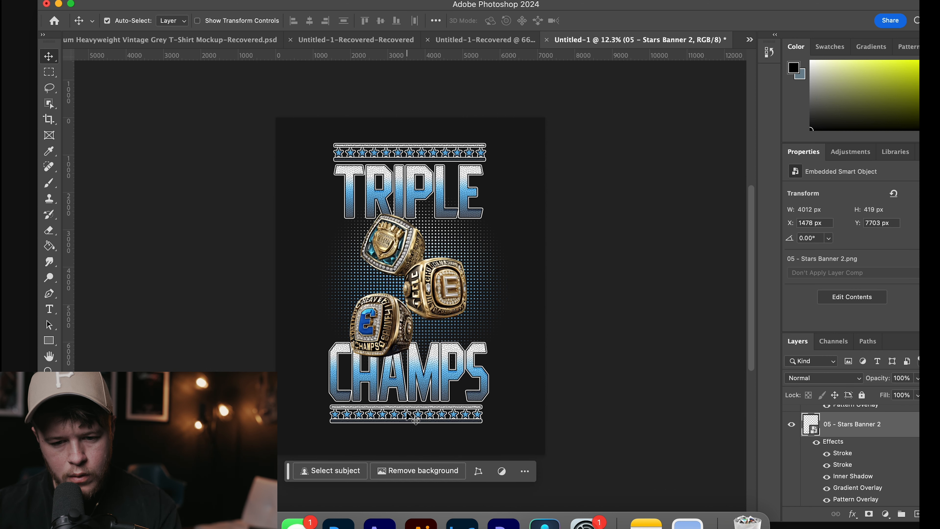
{"action": "key", "text": "Right"}
{"action": "key", "text": "Right"}
{"action": "key", "text": "Right"}
{"action": "key", "text": "Right"}
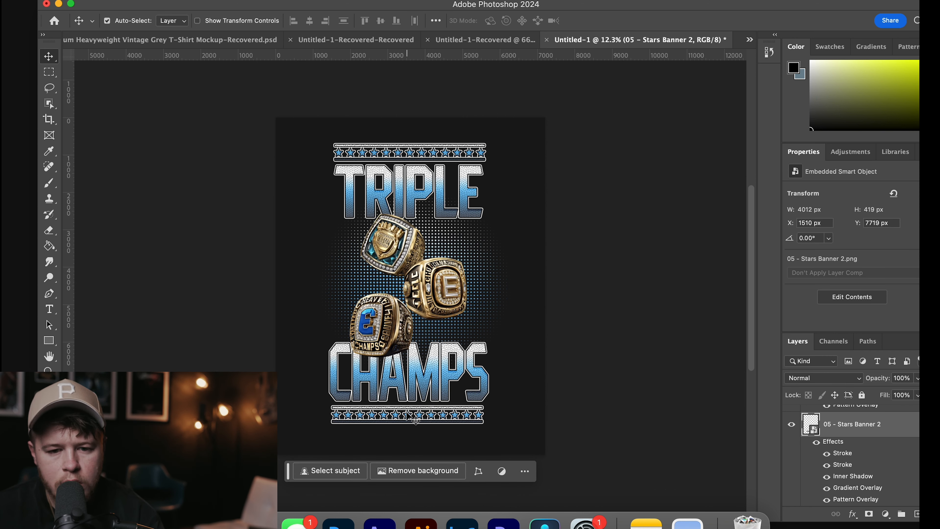
{"action": "left_click", "coordinate": [271, 259]}
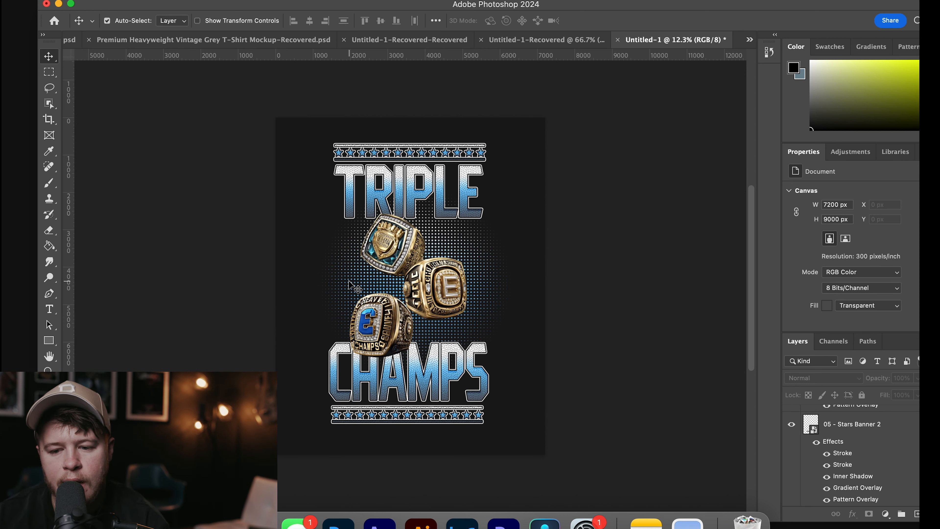
Step: Duplicate the IMG_3403 ring layer
{"action": "scroll", "coordinate": [821, 426], "scroll_direction": "up", "scroll_amount": 8}
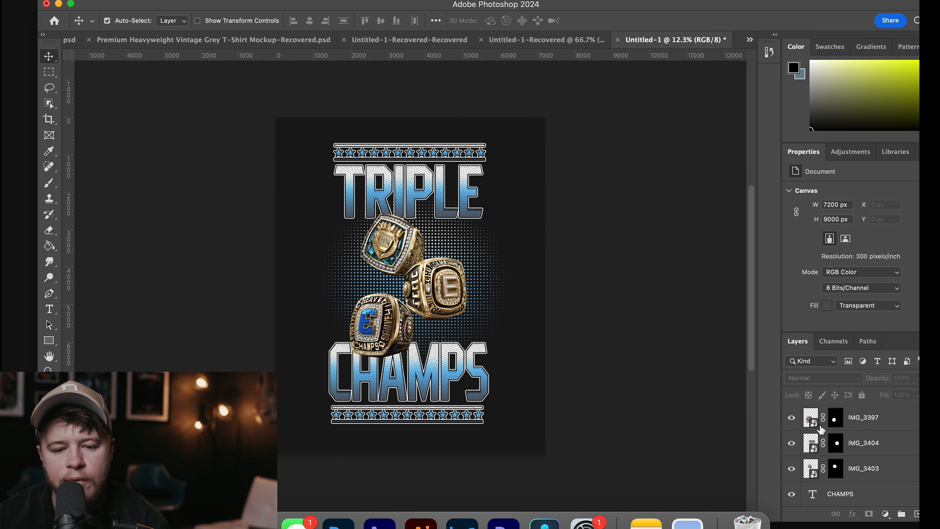
{"action": "left_click", "coordinate": [904, 477]}
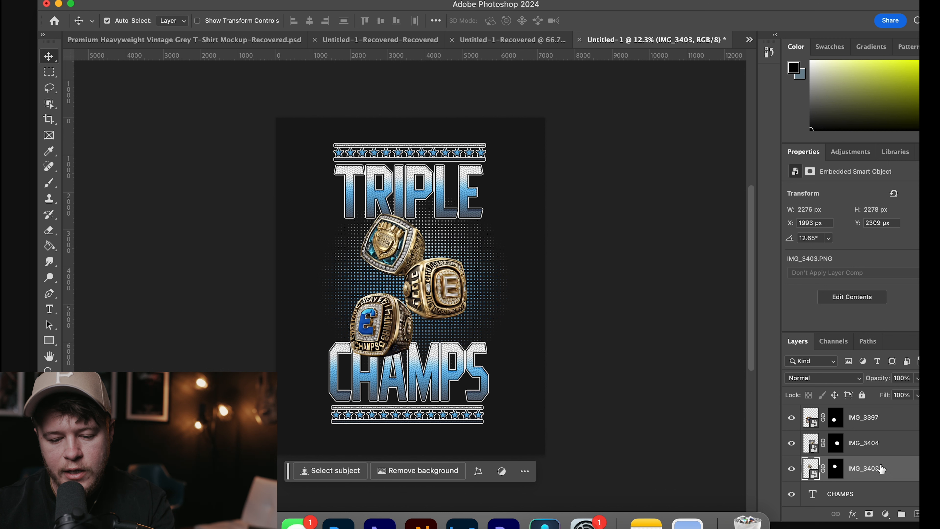
{"action": "key", "text": "super+j"}
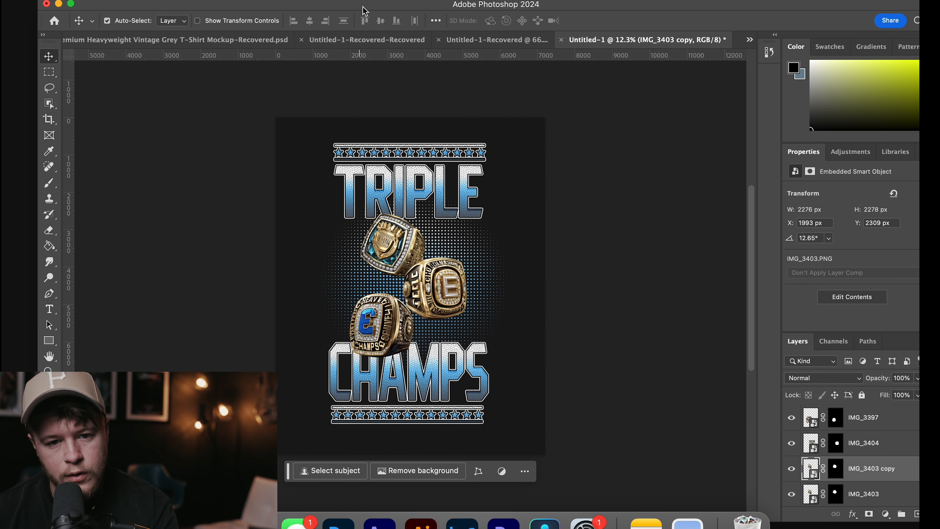
{"action": "left_click", "coordinate": [319, 1]}
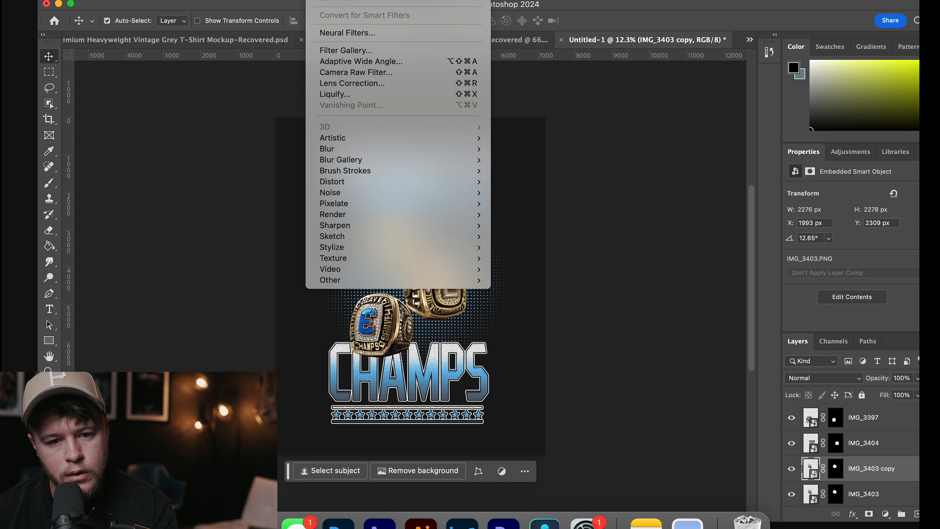
{"action": "left_click", "coordinate": [343, 51]}
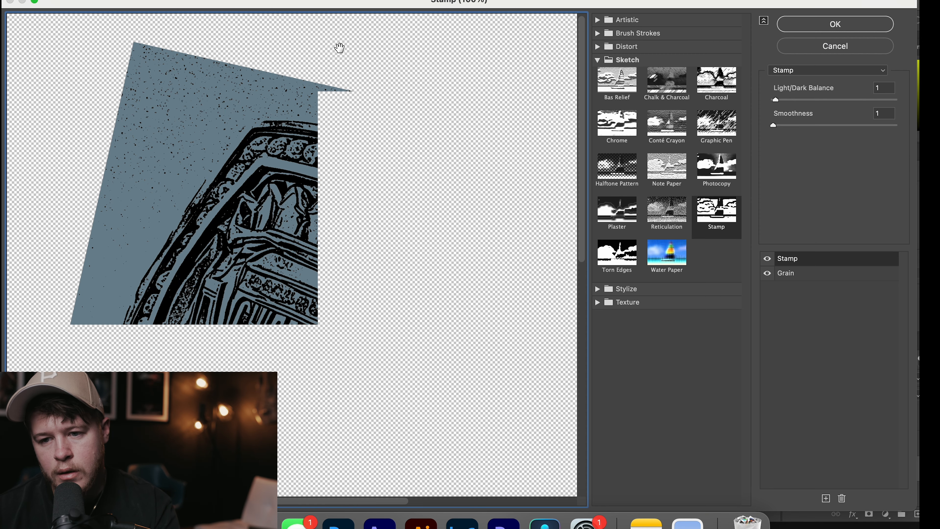
{"action": "left_click", "coordinate": [831, 46]}
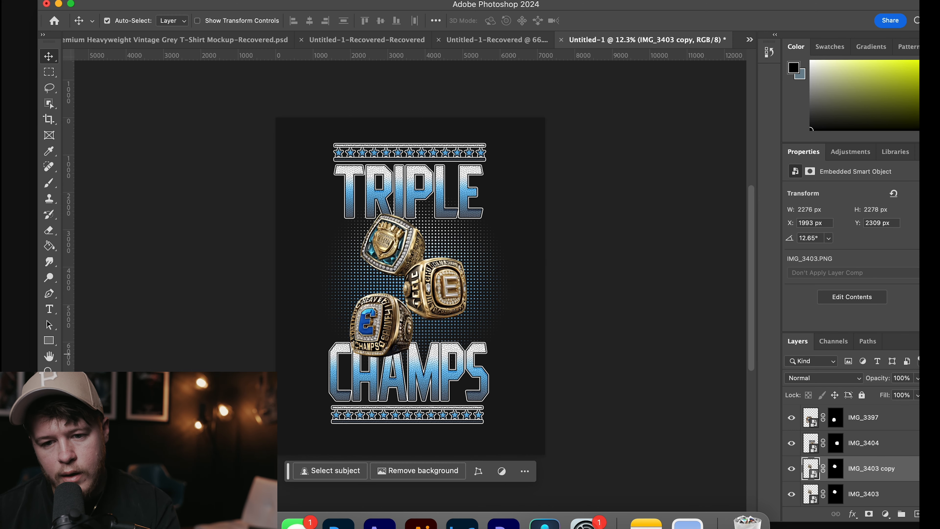
Step: Set the background colour to white and apply the Stamp filter to the IMG_3403 copy with light/dark balance 12 and smoothness 1
{"action": "left_click_drag", "start_coordinate": [585, 170], "coordinate": [541, 116]}
{"action": "left_click", "coordinate": [848, 136]}
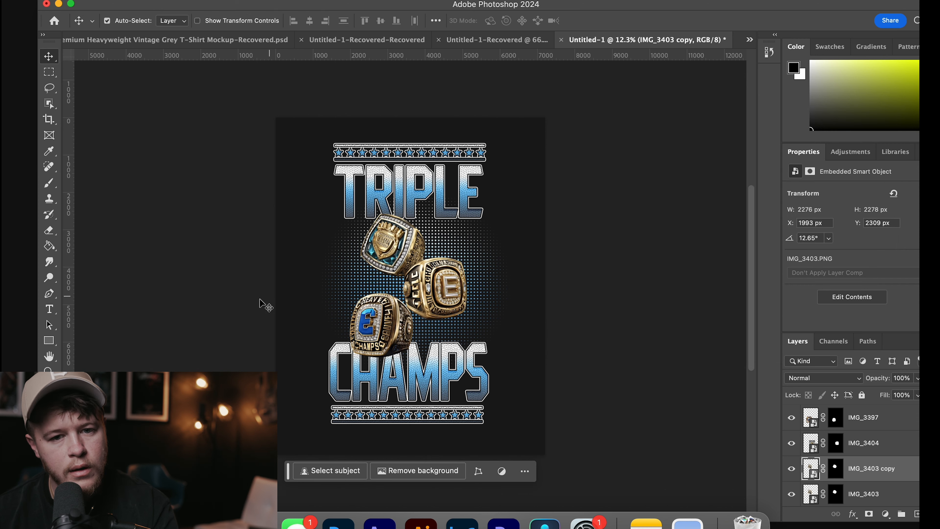
{"action": "left_click", "coordinate": [333, 3]}
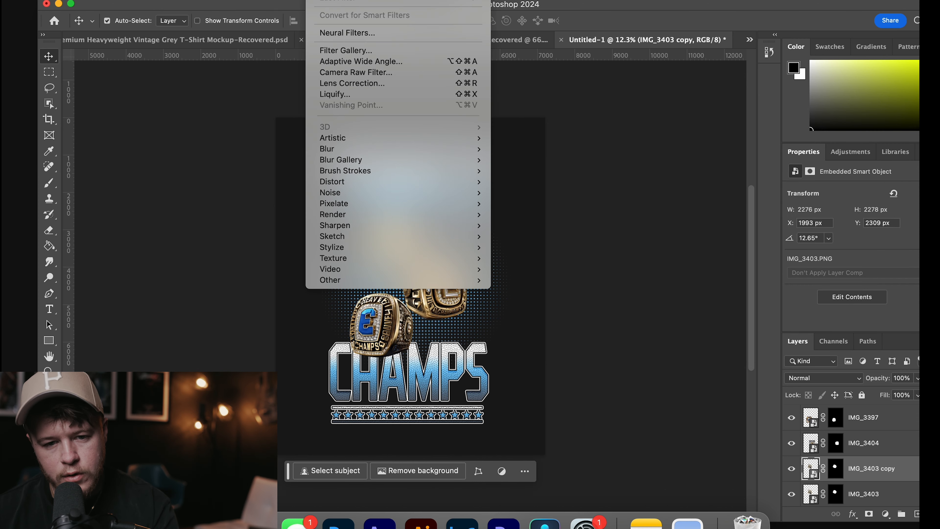
{"action": "left_click", "coordinate": [339, 51]}
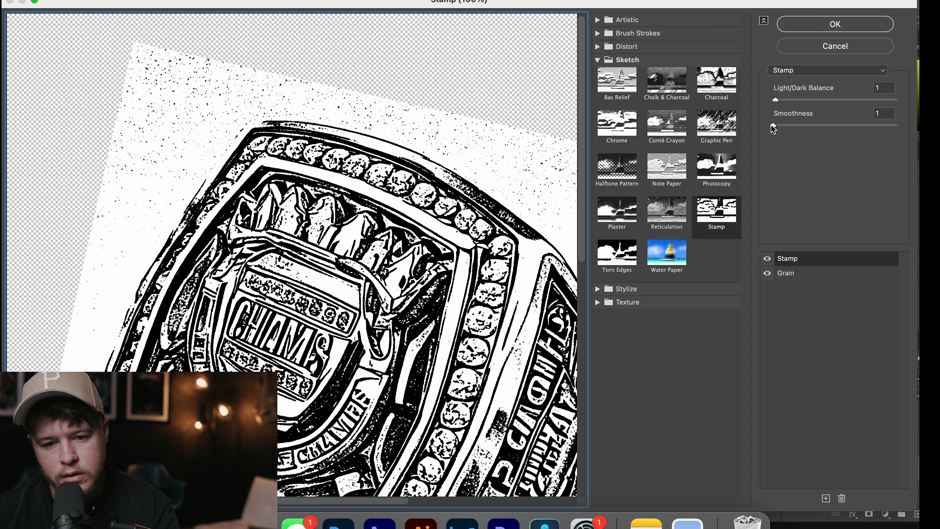
{"action": "left_click_drag", "start_coordinate": [776, 100], "coordinate": [805, 100]}
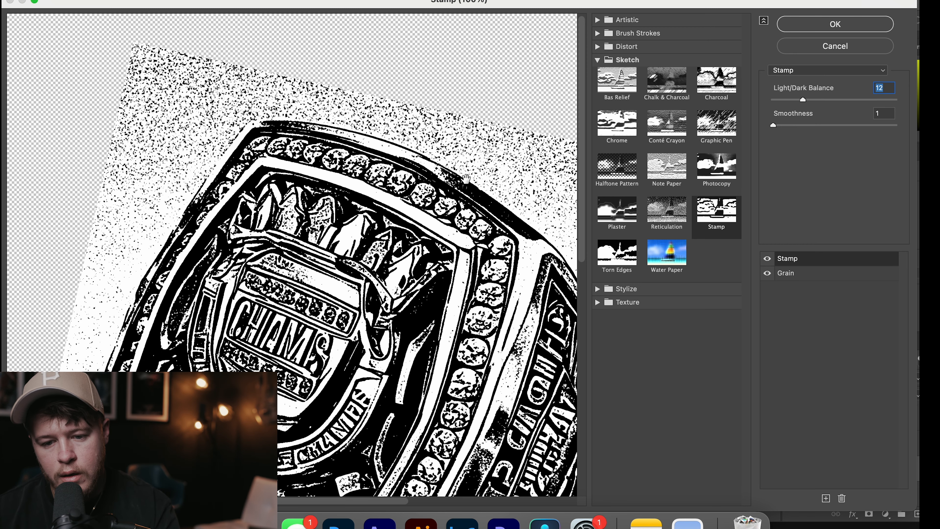
{"action": "left_click", "coordinate": [835, 24]}
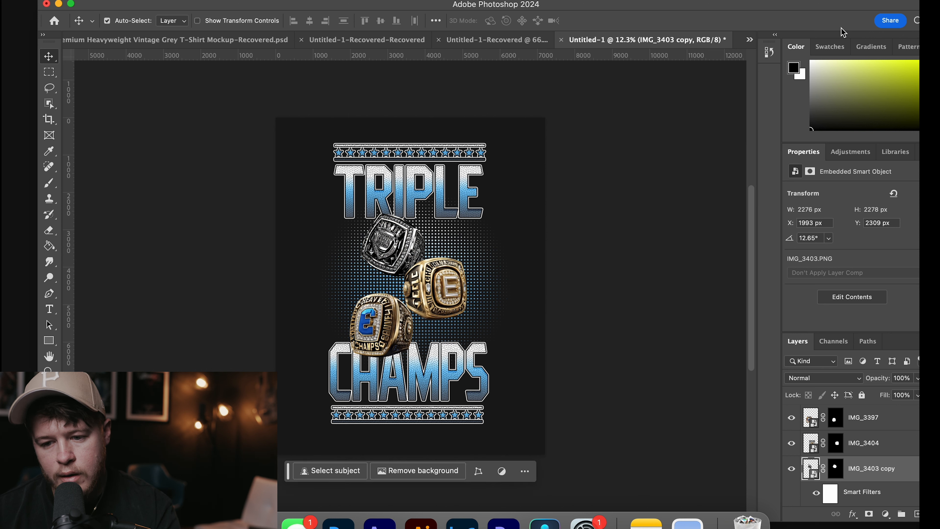
Step: Set the IMG_3403 copy's blend mode to Color Burn and compare the ring with the copy hidden and shown
{"action": "left_click", "coordinate": [813, 382]}
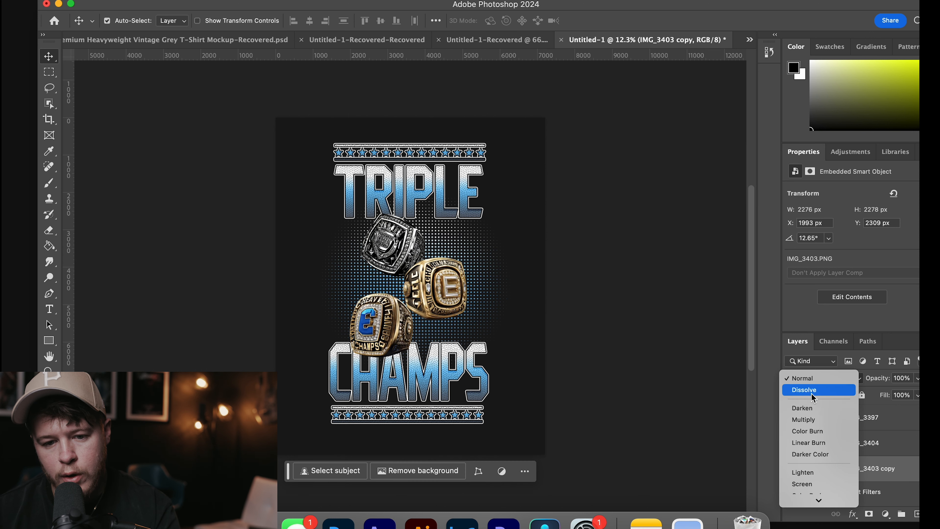
{"action": "left_click", "coordinate": [812, 431]}
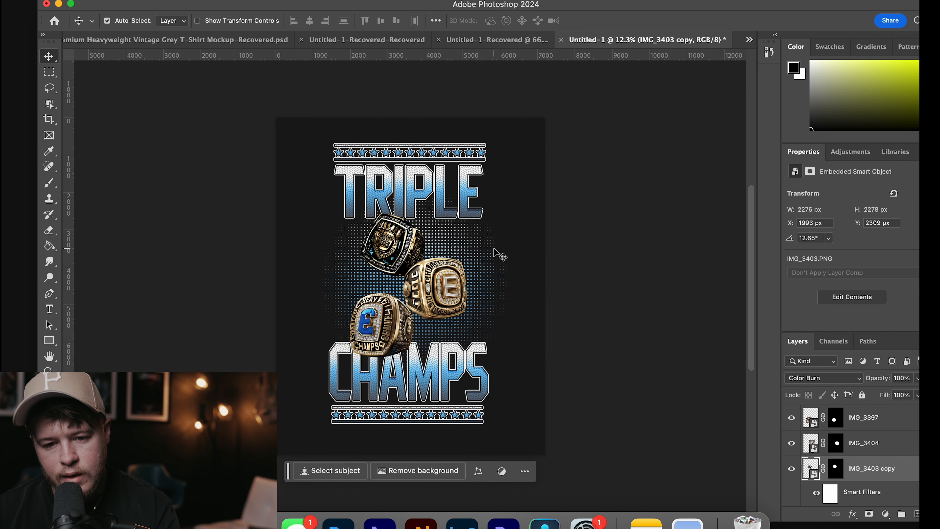
{"action": "left_click", "coordinate": [792, 470]}
{"action": "left_click", "coordinate": [792, 471]}
{"action": "left_click", "coordinate": [792, 469]}
{"action": "left_click", "coordinate": [792, 470]}
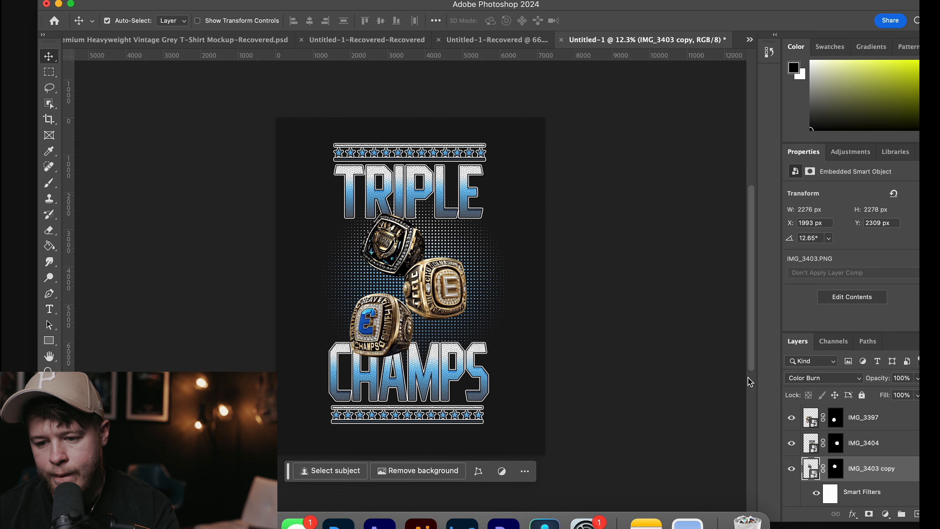
Step: Overlay the IMG_3404 ring with a Stamp-filtered duplicate in Color Burn mode, reusing the last filter settings
{"action": "left_click", "coordinate": [890, 448]}
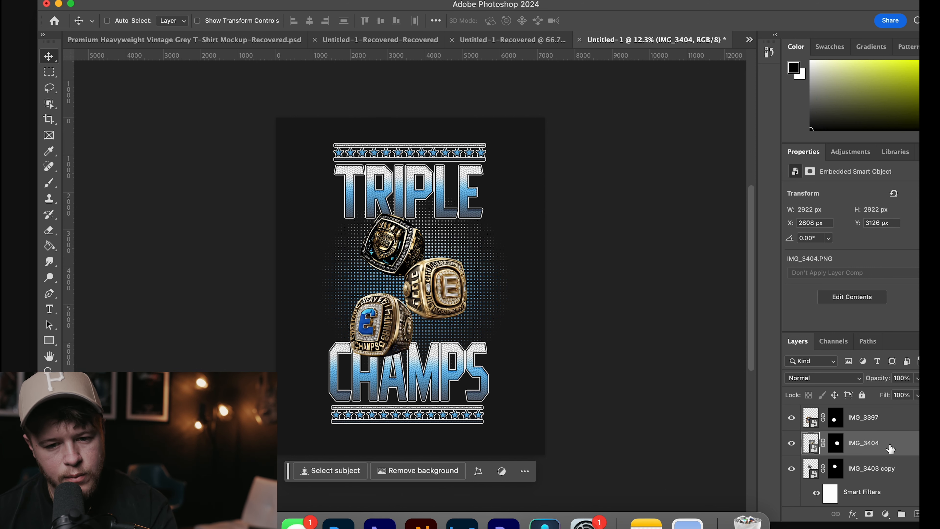
{"action": "key", "text": "super+j"}
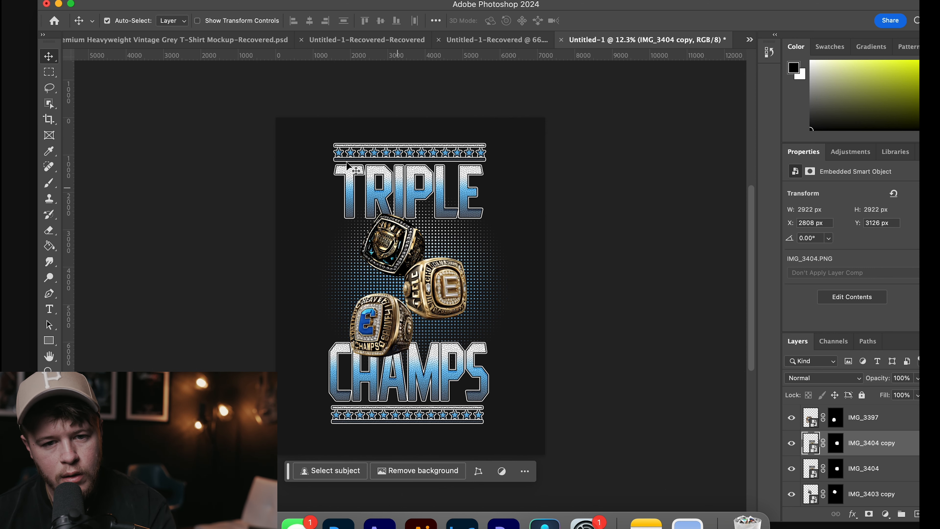
{"action": "left_click", "coordinate": [333, 1]}
{"action": "left_click", "coordinate": [333, 2]}
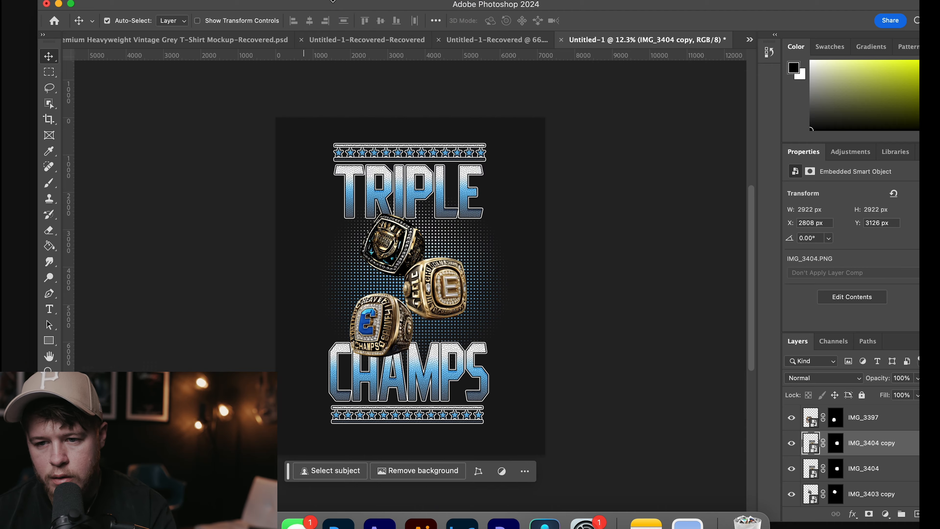
{"action": "left_click", "coordinate": [824, 23]}
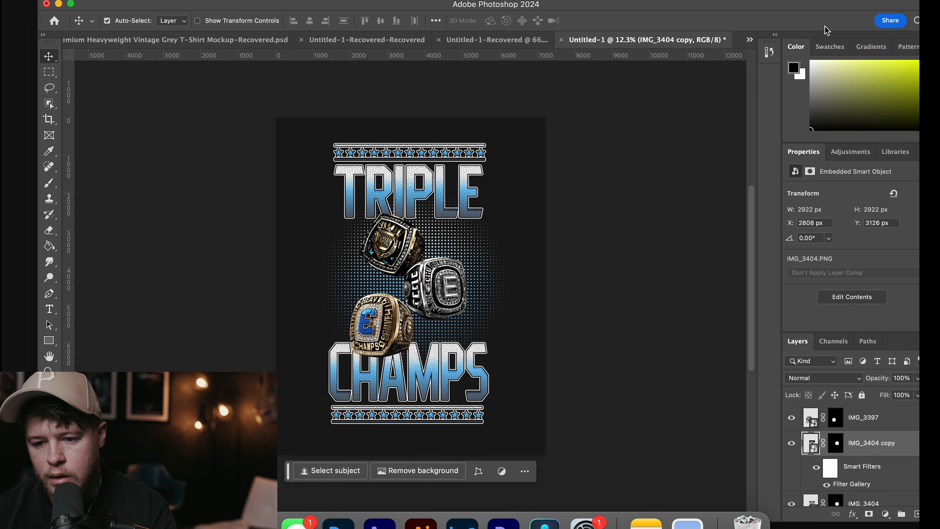
{"action": "left_click", "coordinate": [833, 381]}
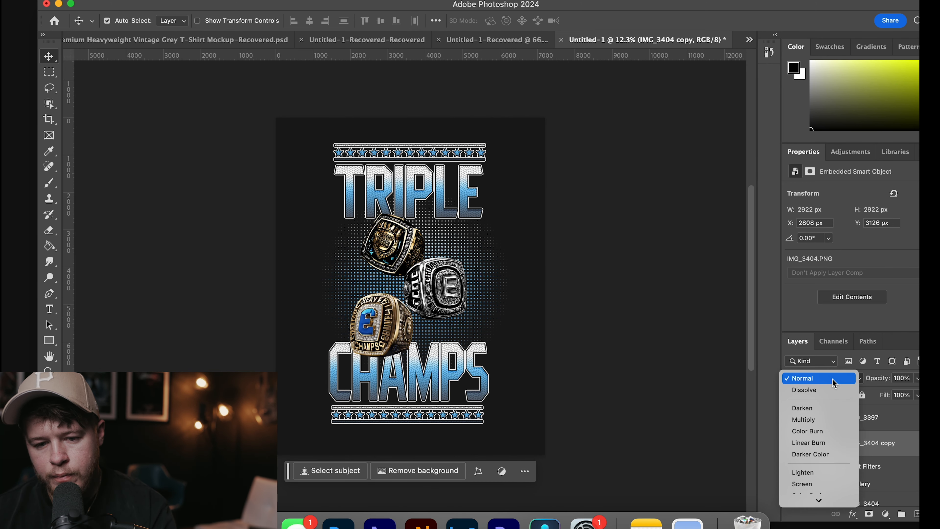
{"action": "left_click", "coordinate": [810, 432]}
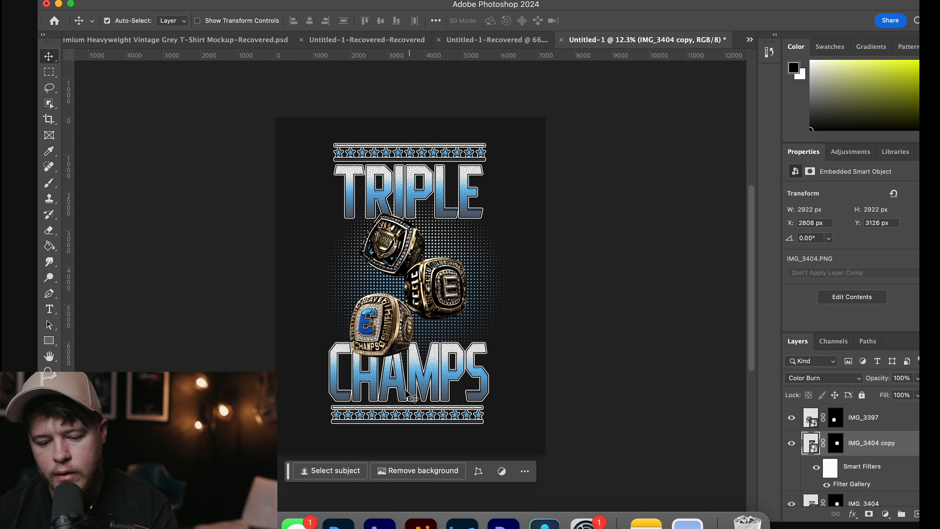
Step: Duplicate the IMG_3397 ring layer and apply the Stamp filter to the copy with light/dark balance 12 and smoothness 1
{"action": "left_click", "coordinate": [367, 323]}
{"action": "key", "text": "super+j"}
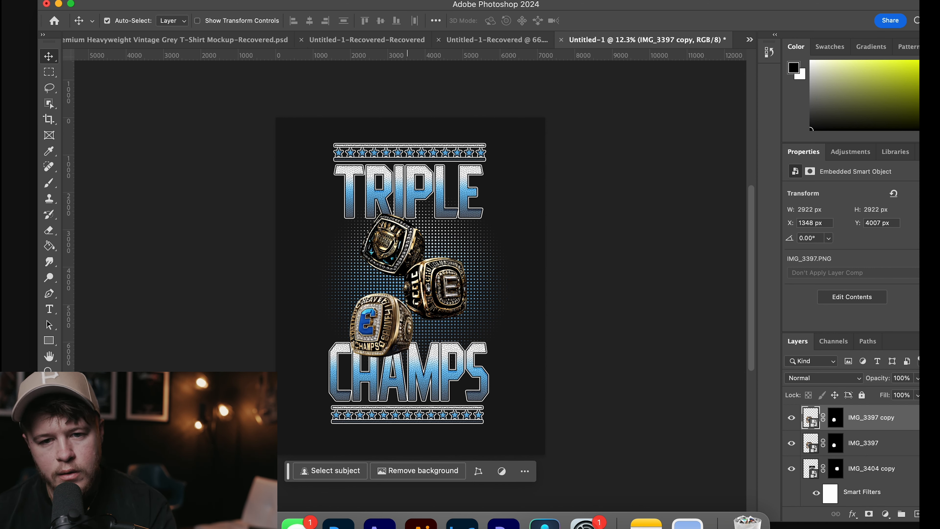
{"action": "left_click", "coordinate": [336, 1]}
{"action": "left_click", "coordinate": [335, 1]}
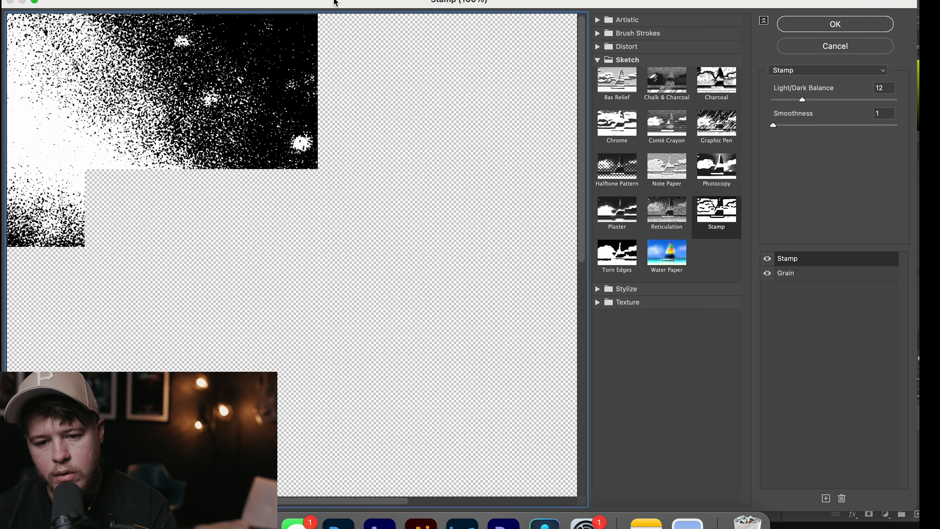
{"action": "left_click", "coordinate": [847, 24]}
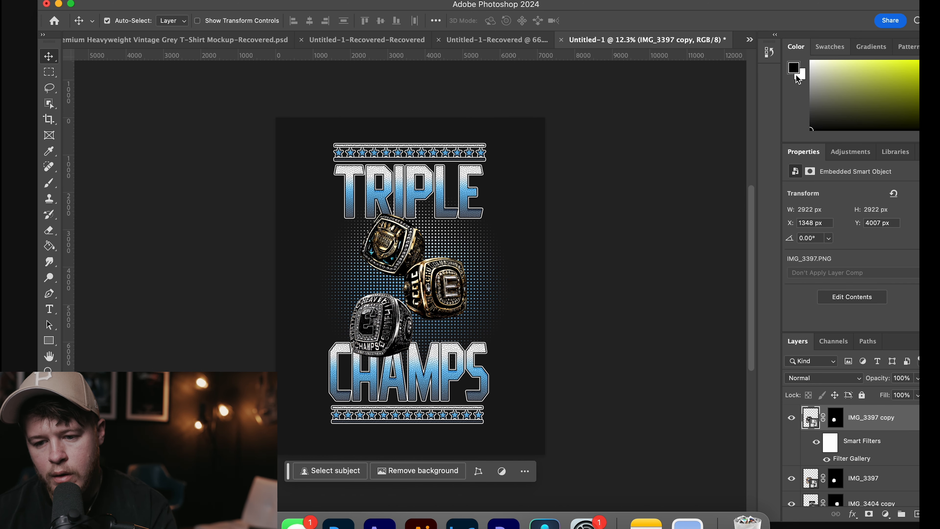
Step: Blend the IMG_3397 copy in Color Burn mode at 45% opacity, then deselect it
{"action": "left_click", "coordinate": [800, 378]}
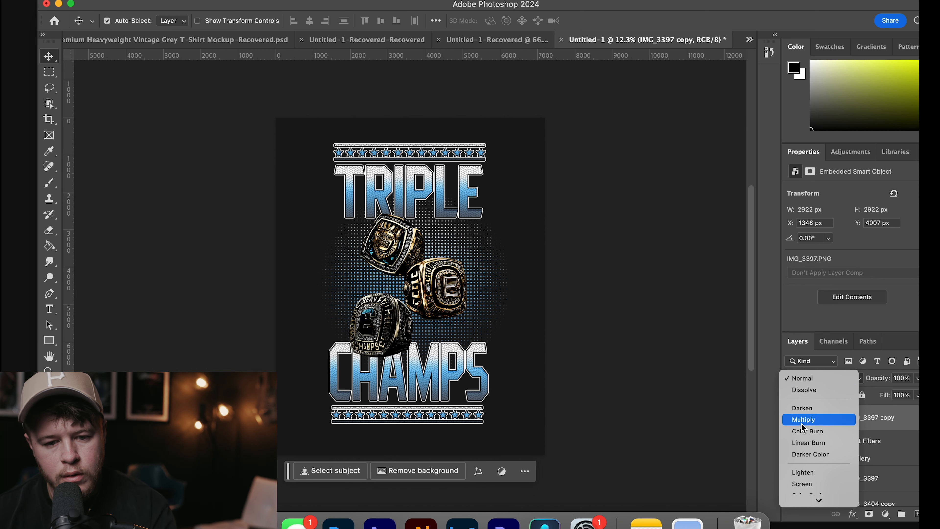
{"action": "left_click", "coordinate": [807, 432]}
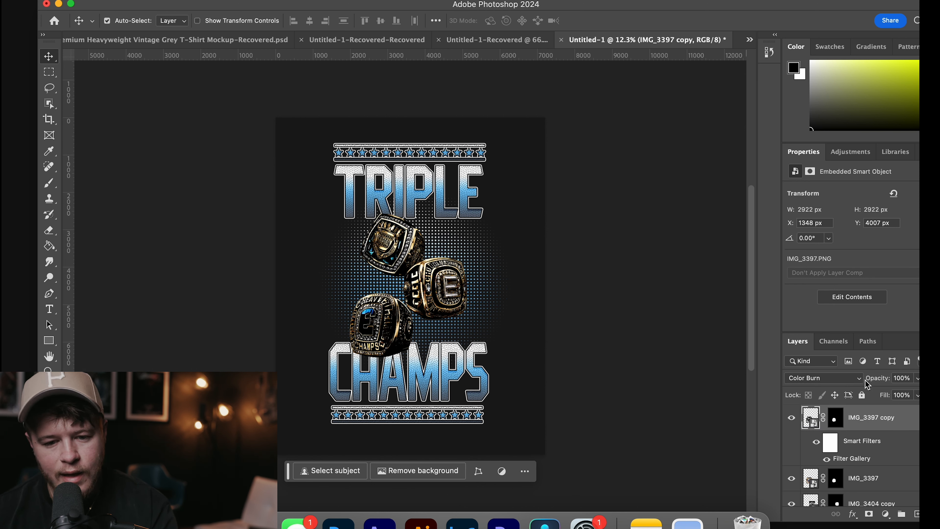
{"action": "left_click", "coordinate": [917, 378]}
{"action": "left_click_drag", "start_coordinate": [910, 392], "coordinate": [881, 392]}
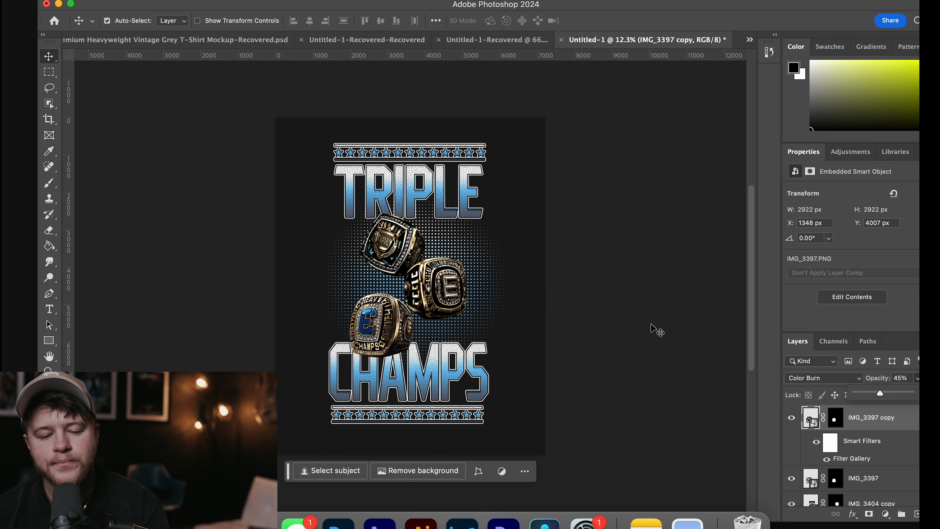
{"action": "left_click", "coordinate": [659, 330]}
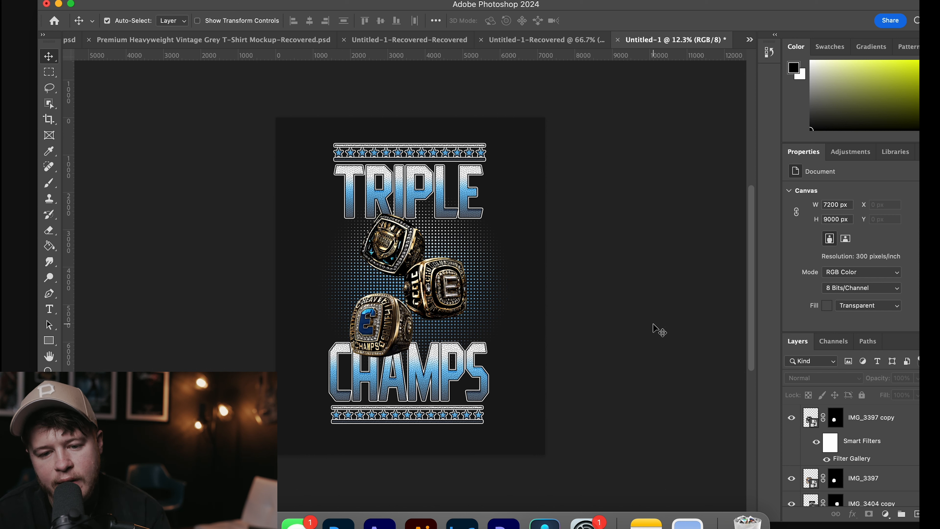
Step: Group all design layers from IMG_3397 copy down to 06 - Halftoned Burst III 2, leaving out Color Fill 1
{"action": "left_click", "coordinate": [900, 418]}
{"action": "scroll", "coordinate": [901, 419], "scroll_direction": "down", "scroll_amount": 5}
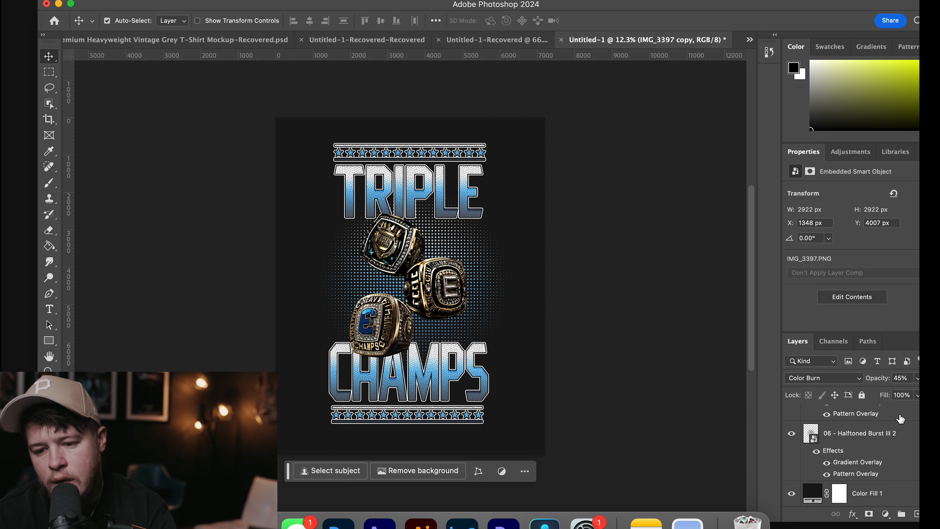
{"action": "left_click", "coordinate": [902, 441]}
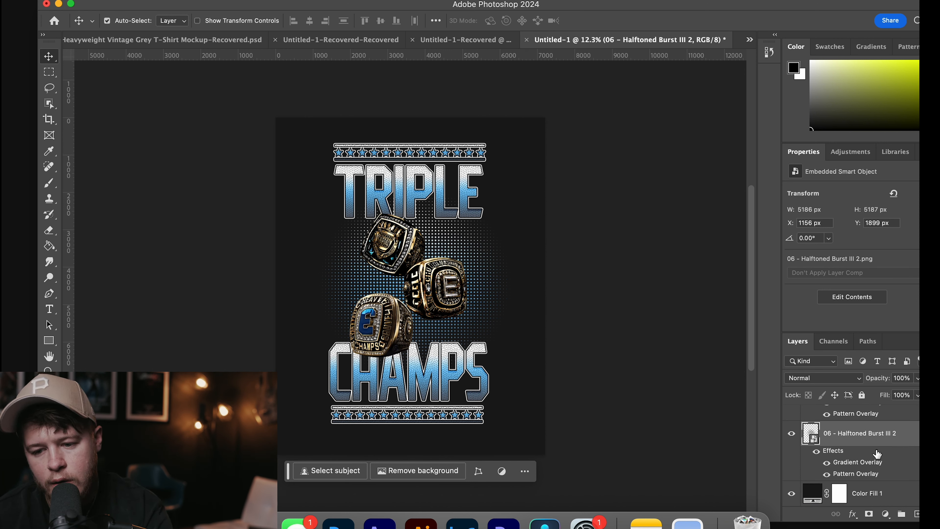
{"action": "scroll", "coordinate": [836, 441], "scroll_direction": "up", "scroll_amount": 5}
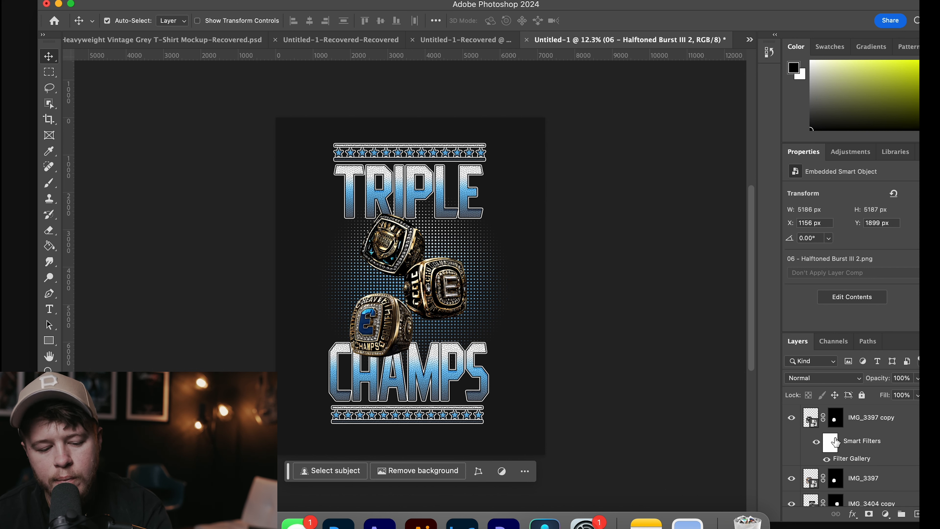
{"action": "left_click", "coordinate": [904, 419], "text": "shift"}
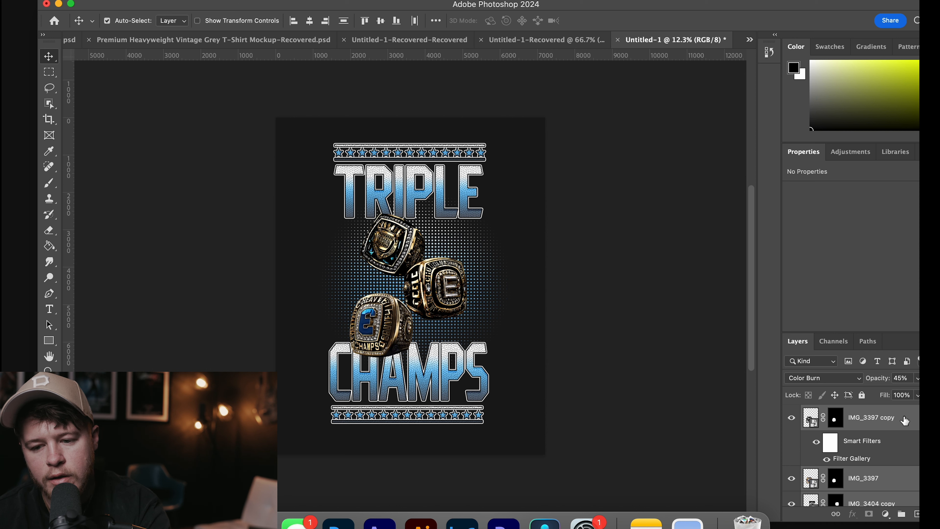
{"action": "key", "text": "super+g"}
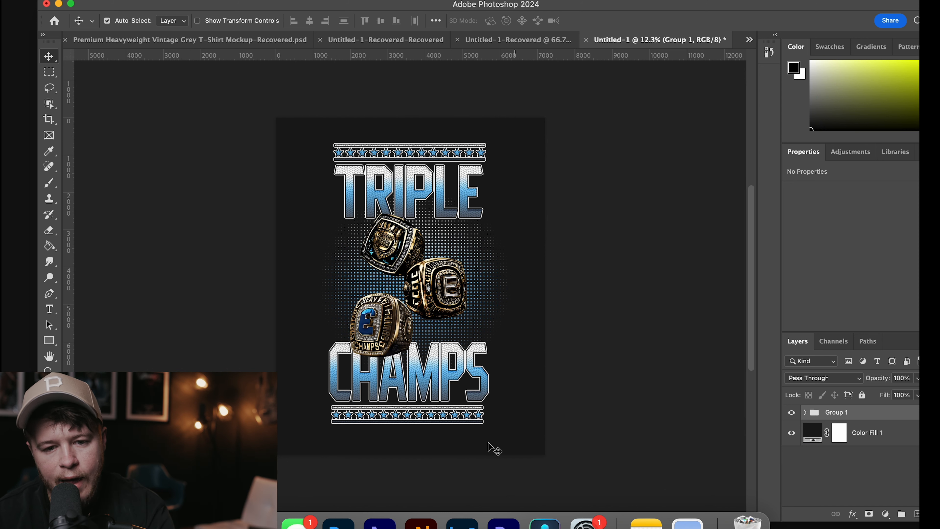
Step: Place the texture 8.png from the PNG folder of the desktop's grit-textures collection above Group 1
{"action": "left_click", "coordinate": [258, 523]}
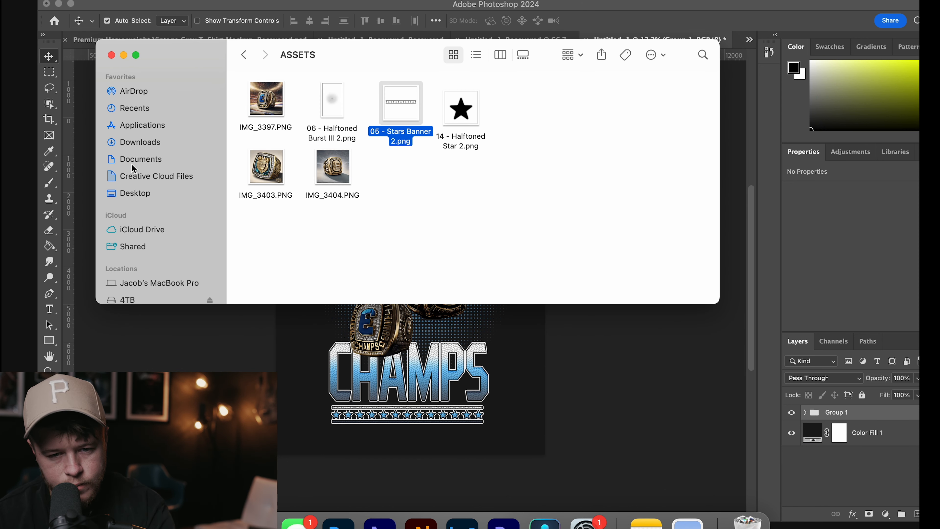
{"action": "left_click", "coordinate": [134, 193]}
{"action": "double_click", "coordinate": [266, 99]}
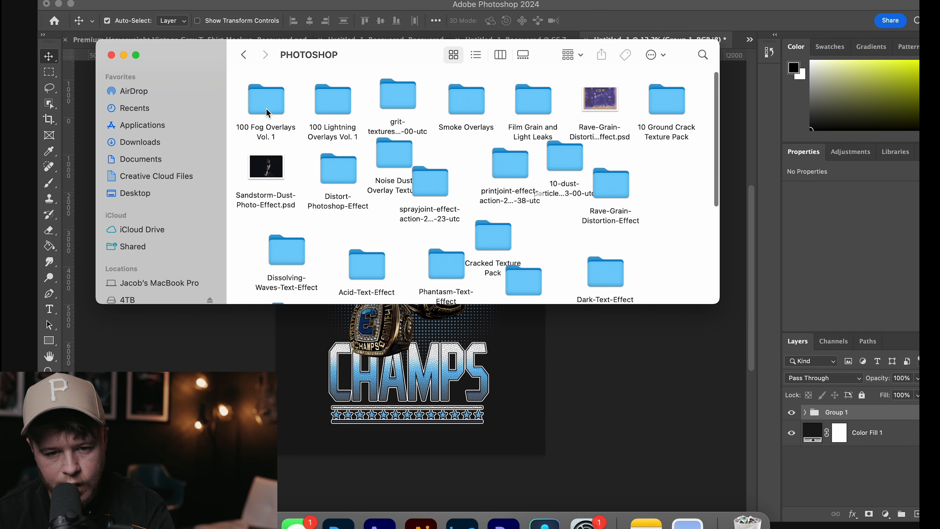
{"action": "double_click", "coordinate": [396, 100]}
{"action": "double_click", "coordinate": [333, 100]}
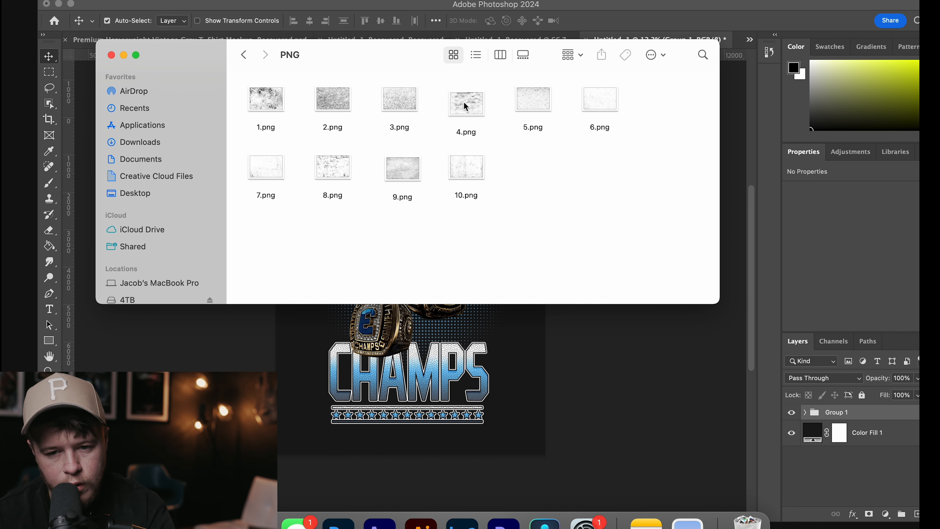
{"action": "double_click", "coordinate": [323, 170]}
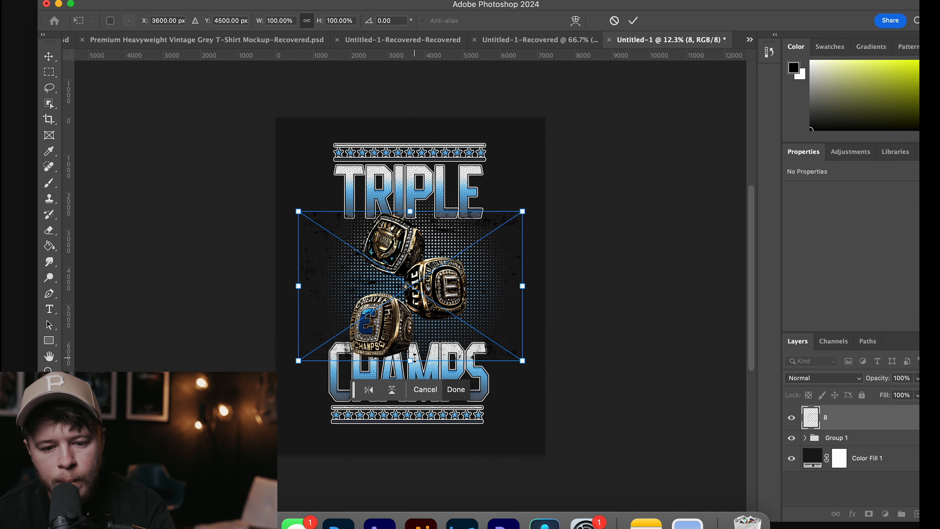
Step: Scale the placed texture 8 proportionally to 225% so it covers the full canvas, and commit the transform
{"action": "left_click_drag", "start_coordinate": [407, 360], "coordinate": [418, 461]}
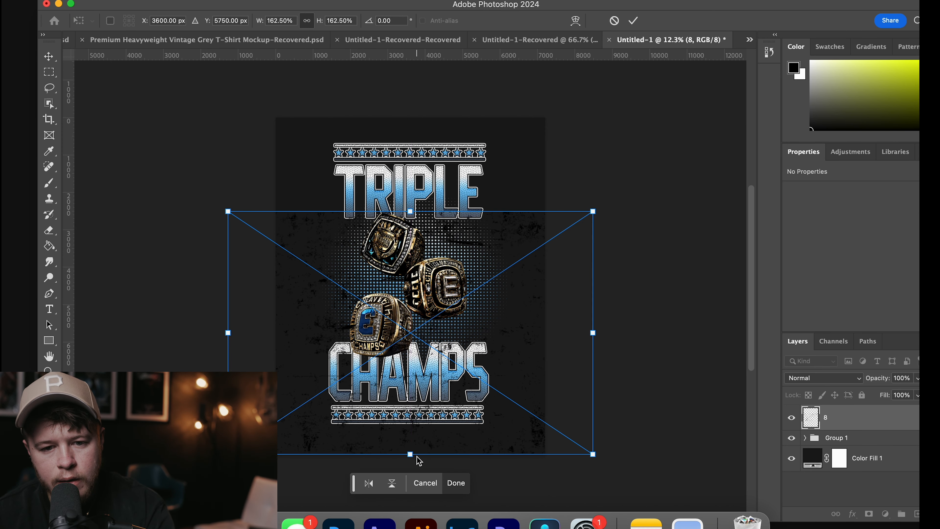
{"action": "left_click_drag", "start_coordinate": [409, 211], "coordinate": [417, 121]}
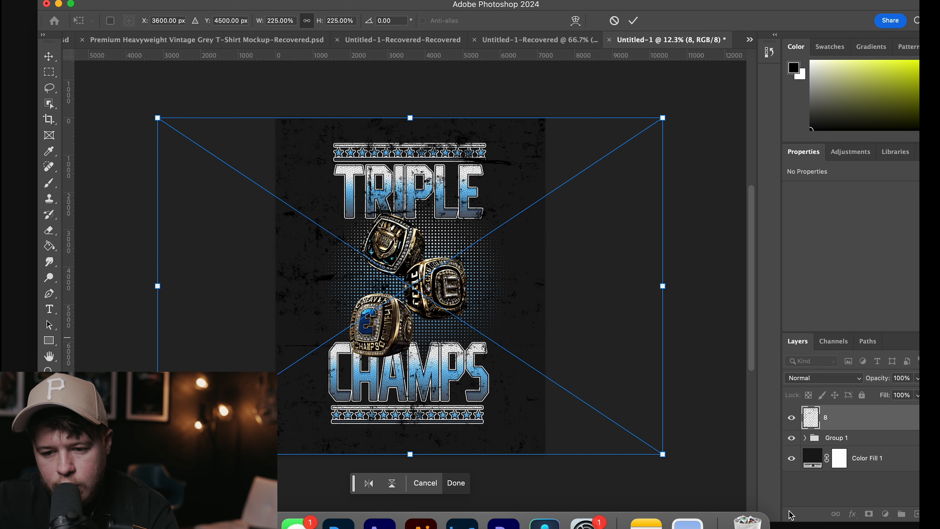
{"action": "key", "text": "Return"}
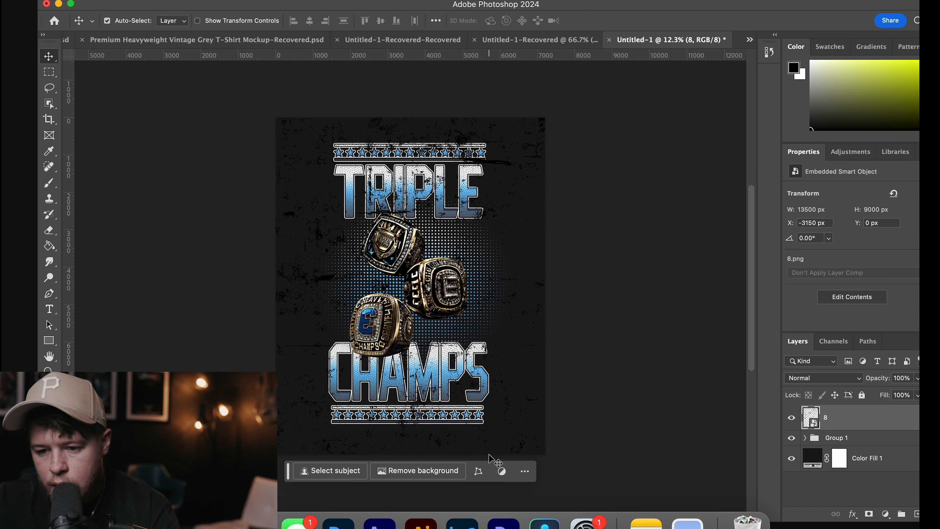
Step: Add a layer mask to Group 1 from the outline of texture layer 8 and invert it to knock out the grit
{"action": "left_click", "coordinate": [866, 444]}
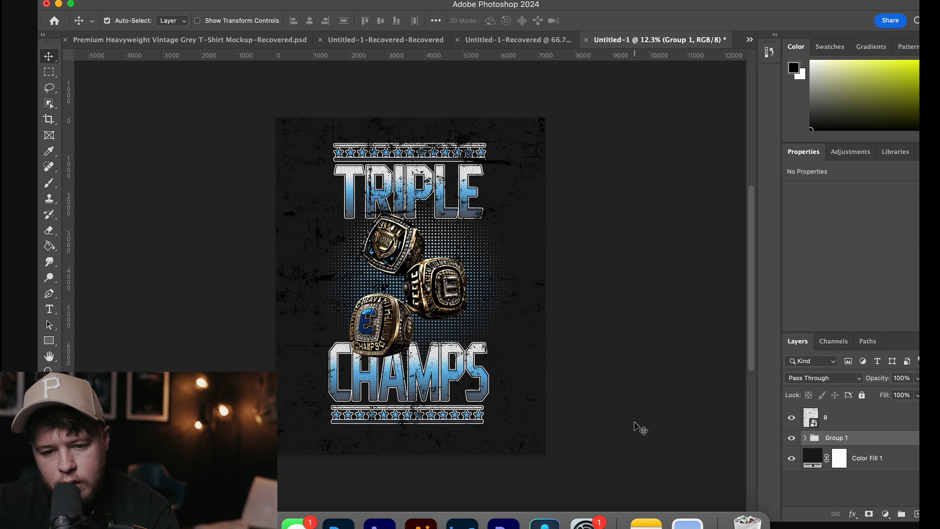
{"action": "left_click", "coordinate": [792, 459]}
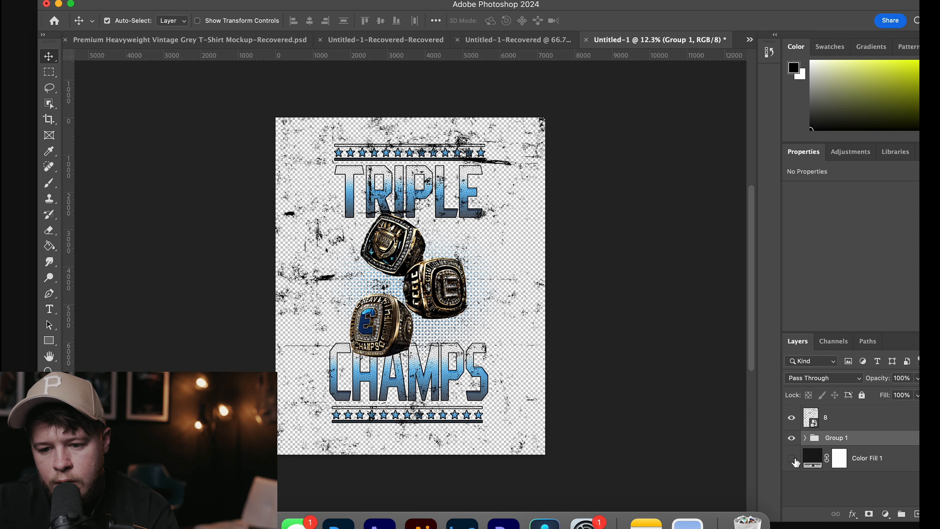
{"action": "left_click", "coordinate": [792, 458]}
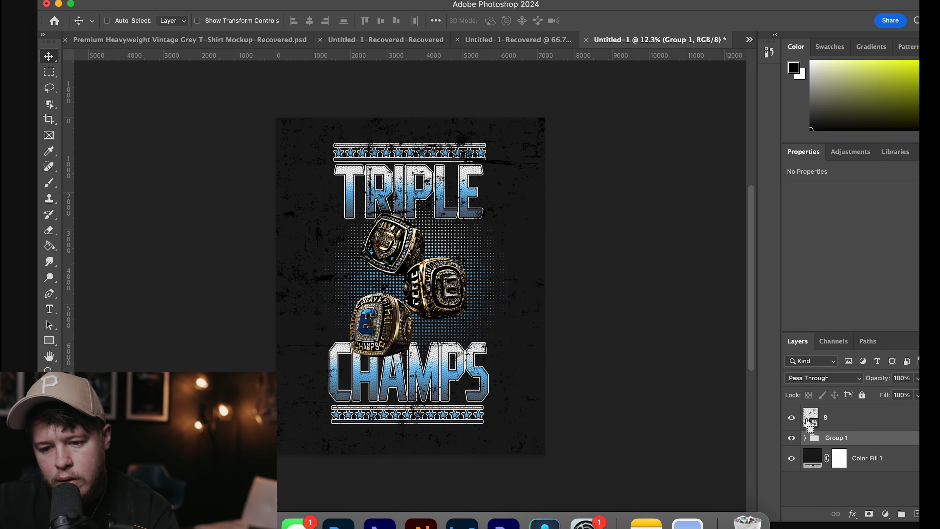
{"action": "left_click", "coordinate": [810, 417], "text": "super"}
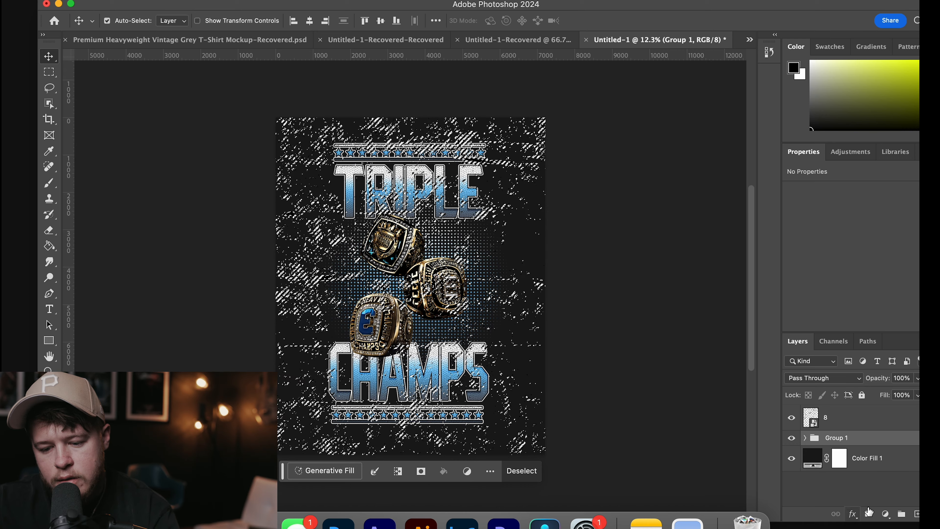
{"action": "left_click", "coordinate": [869, 514]}
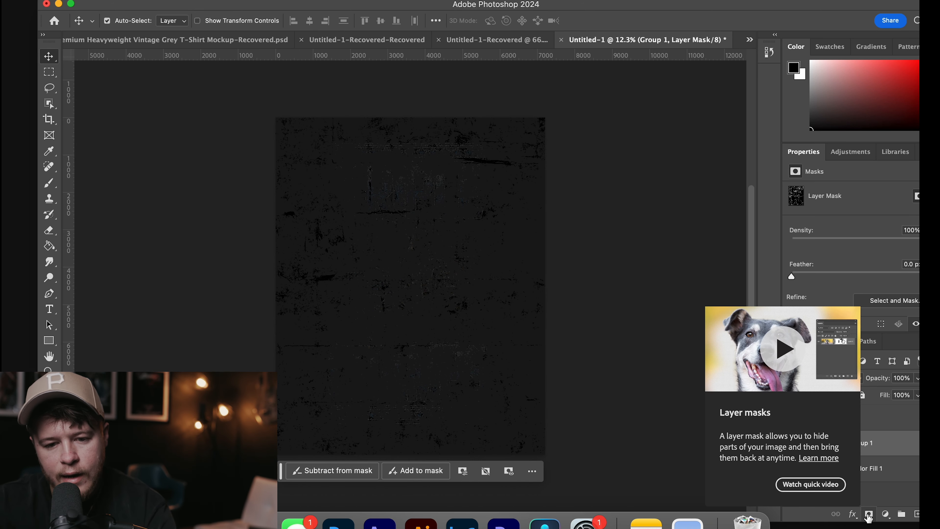
{"action": "key", "text": "super+i"}
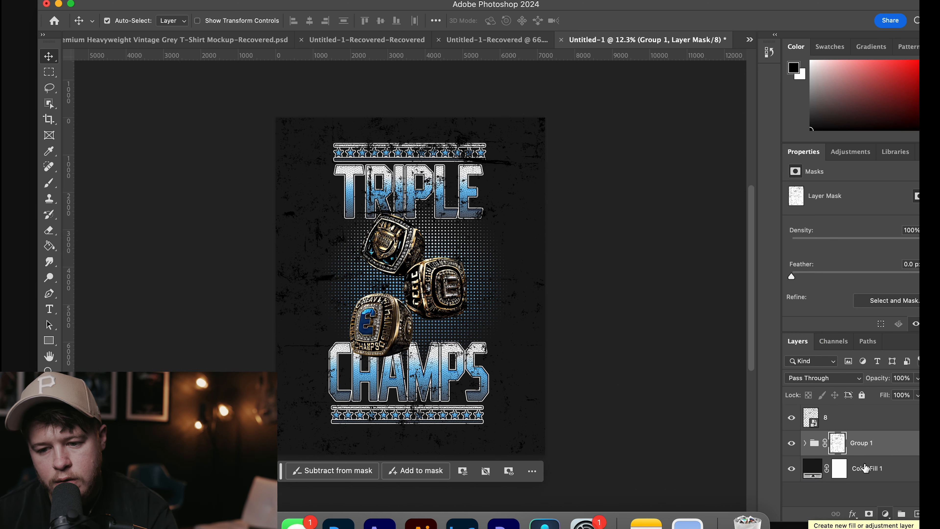
Step: Delete texture layer 8 and reselect the mask of Group 1
{"action": "left_click", "coordinate": [813, 418]}
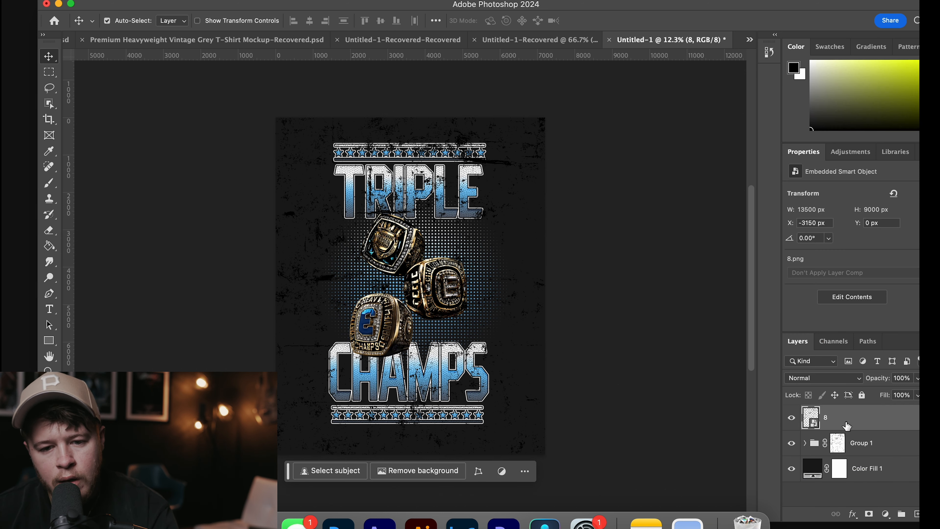
{"action": "key", "text": "BackSpace"}
{"action": "left_click", "coordinate": [837, 418]}
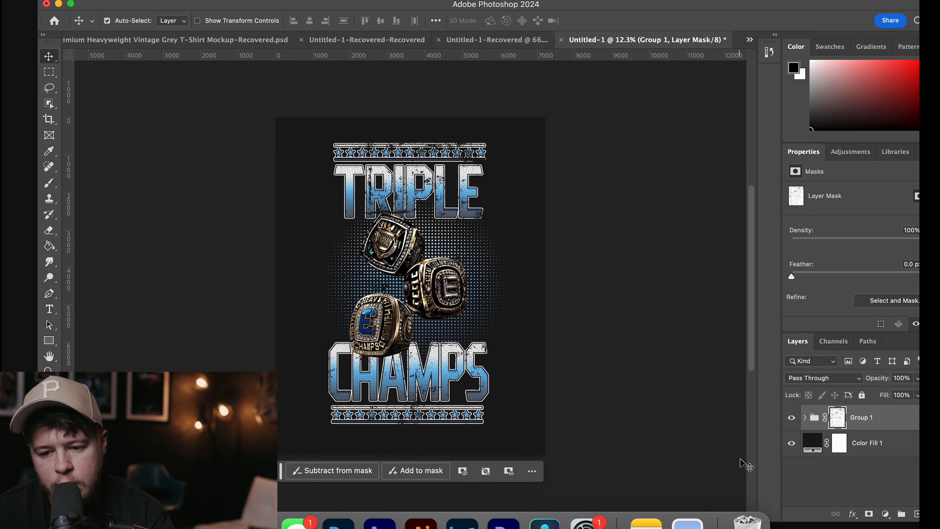
Step: Hide Color Fill 1 and quick-export the transparent design as a PNG named TSHIRT D to Downloads
{"action": "left_click", "coordinate": [791, 443]}
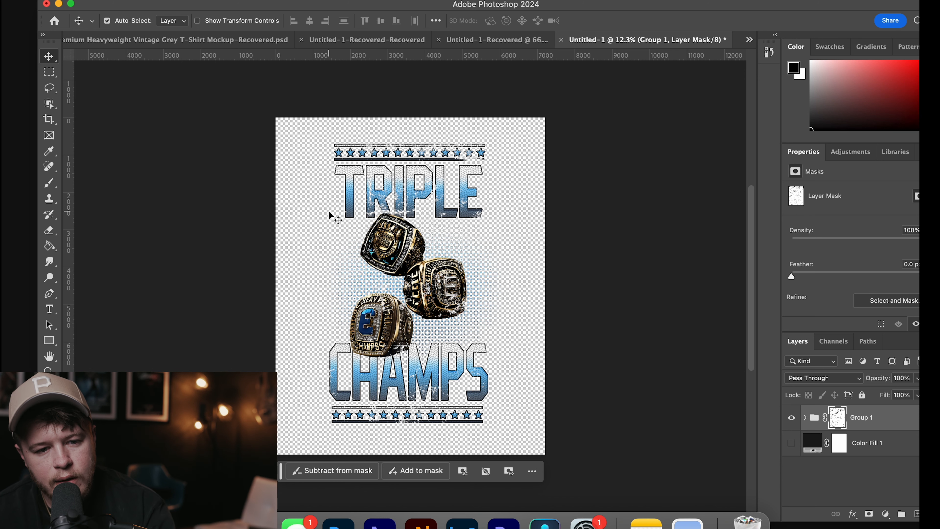
{"action": "left_click", "coordinate": [122, 0]}
{"action": "mouse_move", "coordinate": [159, 176]}
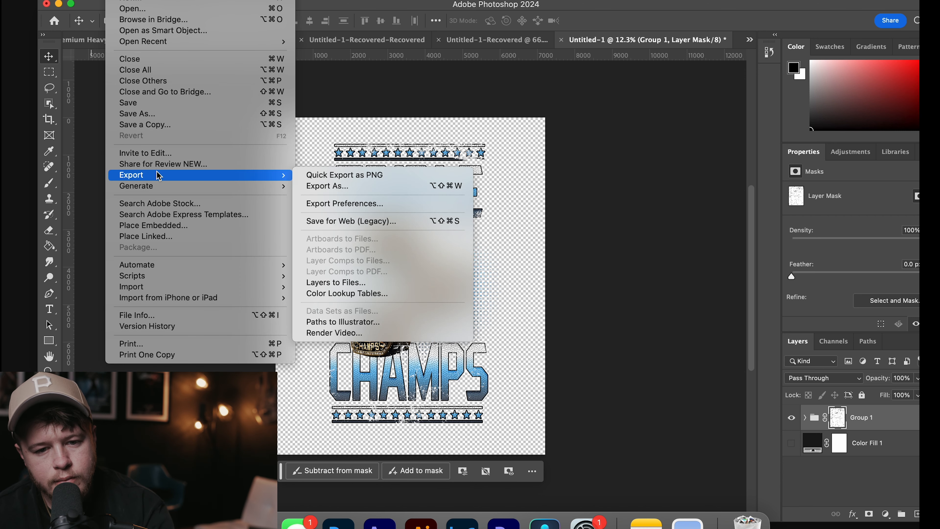
{"action": "left_click", "coordinate": [348, 175]}
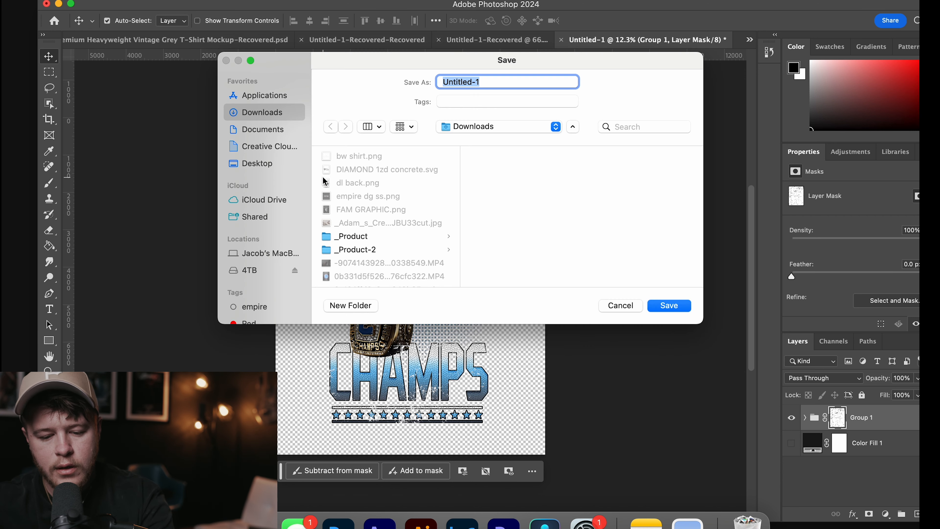
{"action": "type", "text": "TSHIRT D"}
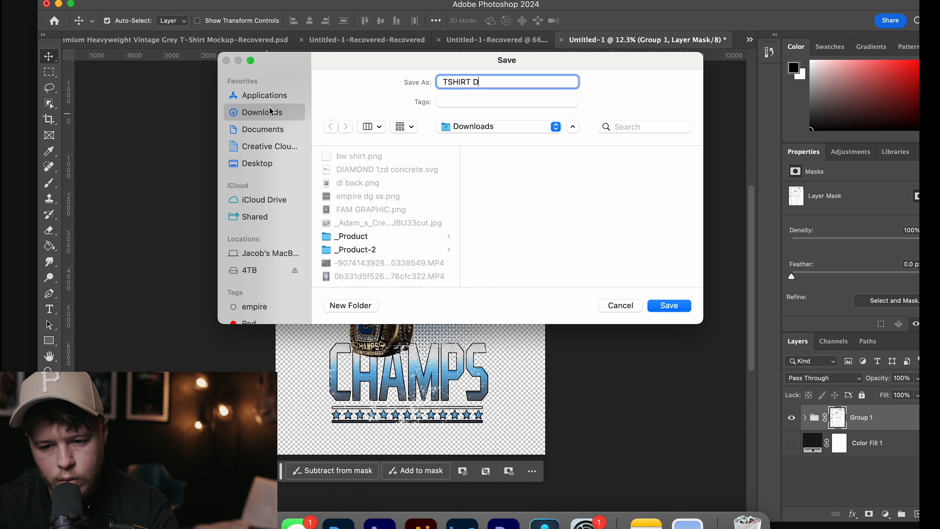
{"action": "left_click", "coordinate": [670, 306]}
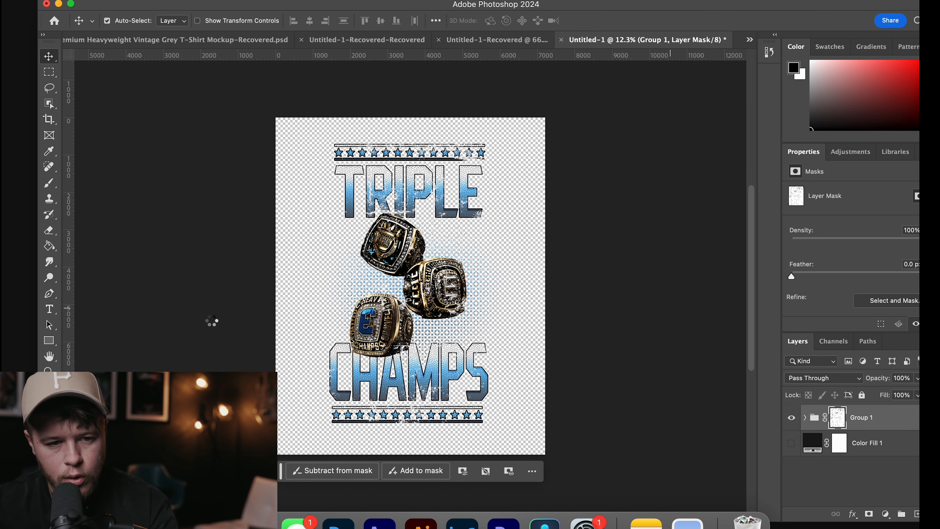
Step: Switch to the Premium Heavyweight Vintage Grey T-Shirt mockup and open its Design smart object for editing
{"action": "left_click", "coordinate": [58, 4]}
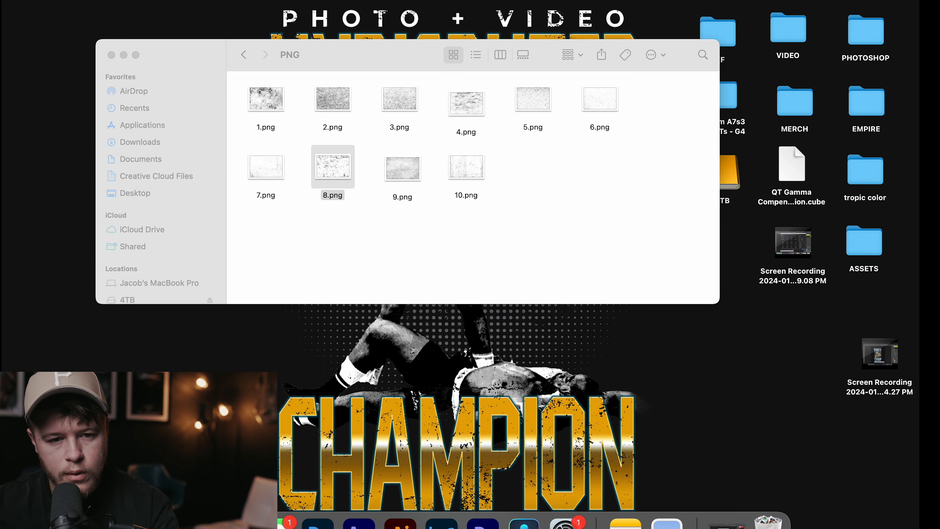
{"action": "left_click", "coordinate": [316, 525]}
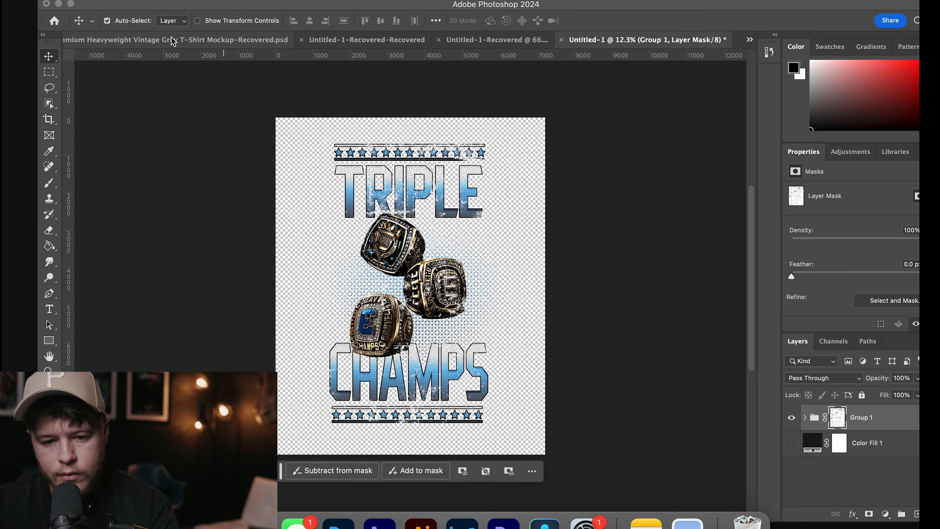
{"action": "left_click", "coordinate": [242, 40]}
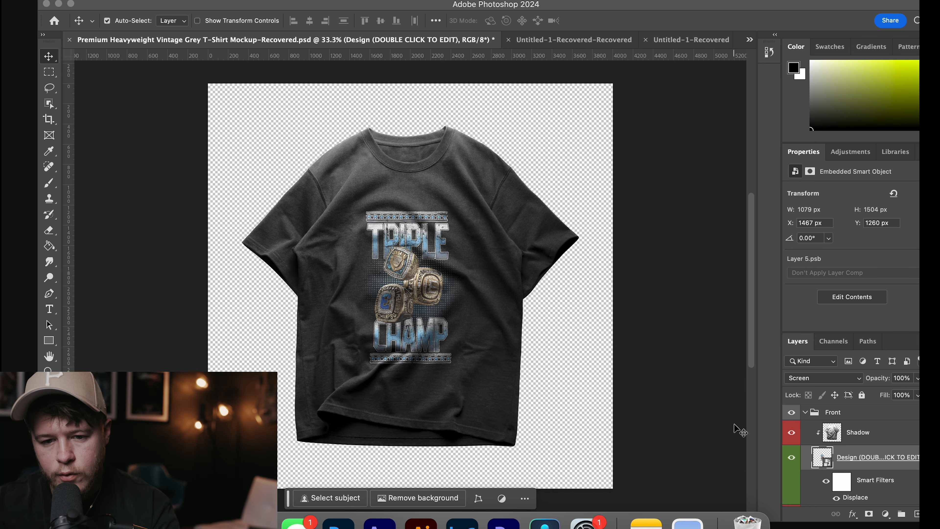
{"action": "double_click", "coordinate": [818, 461]}
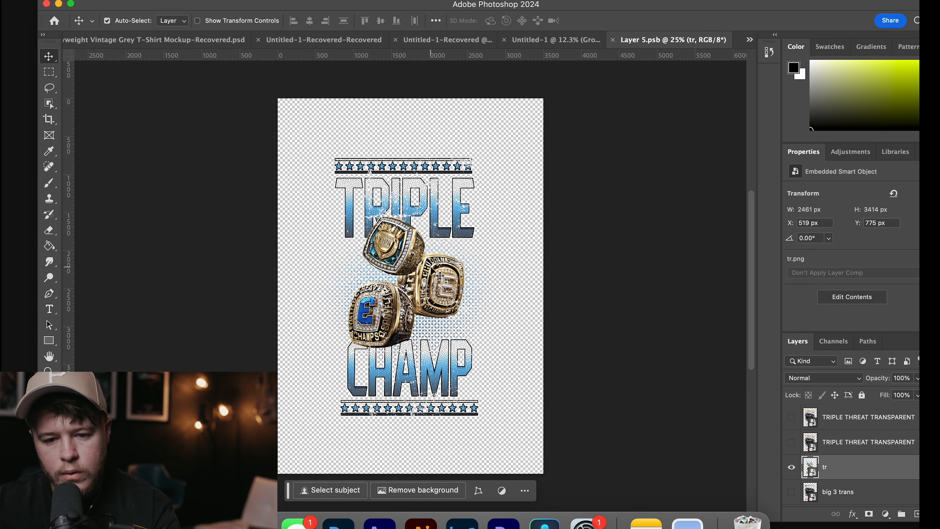
Step: Hide the tr layer and place TSHIRT D.png from Downloads, keeping its fitted size on the canvas
{"action": "left_click", "coordinate": [792, 467]}
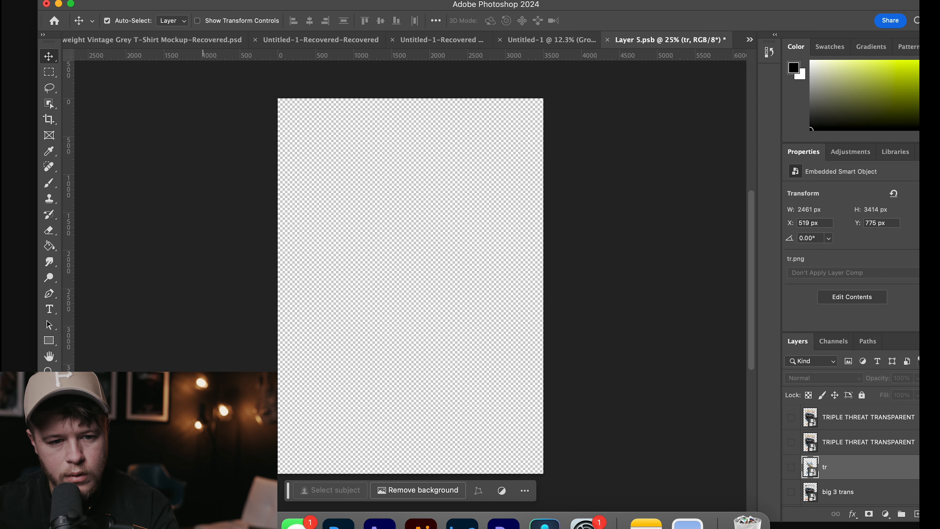
{"action": "left_click", "coordinate": [205, 522]}
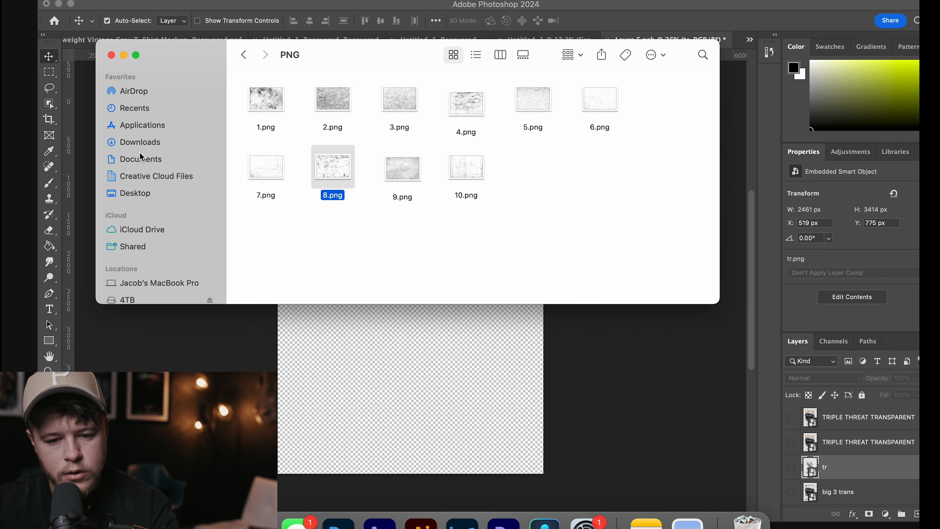
{"action": "left_click", "coordinate": [139, 145]}
{"action": "left_click_drag", "start_coordinate": [292, 98], "coordinate": [401, 352]}
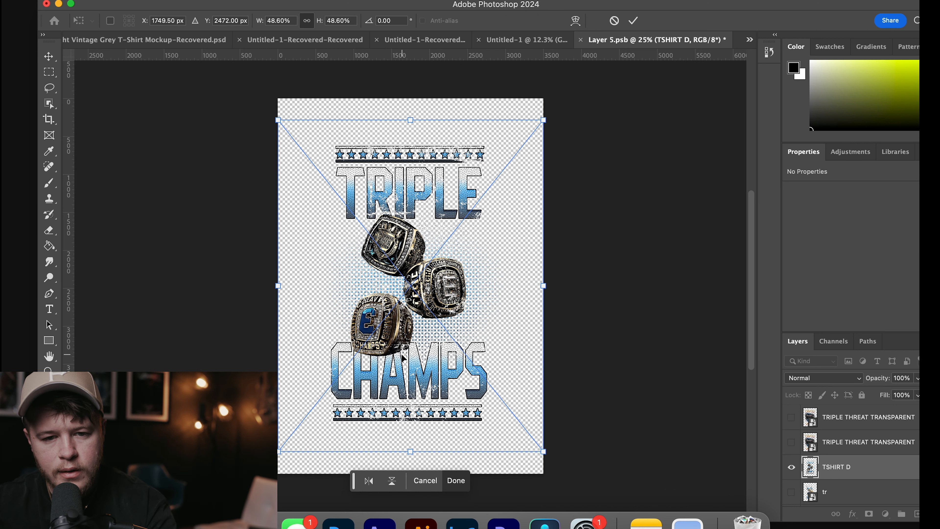
{"action": "key", "text": "Return"}
Step: Save the Layer 5.psb smart object and return to the T-shirt mockup to inspect the updated print
{"action": "key", "text": "super+s"}
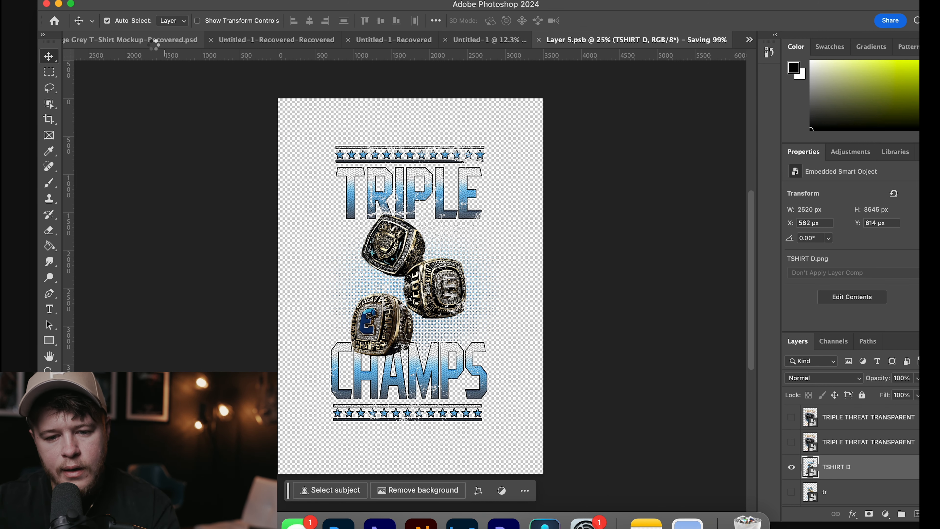
{"action": "left_click", "coordinate": [155, 40]}
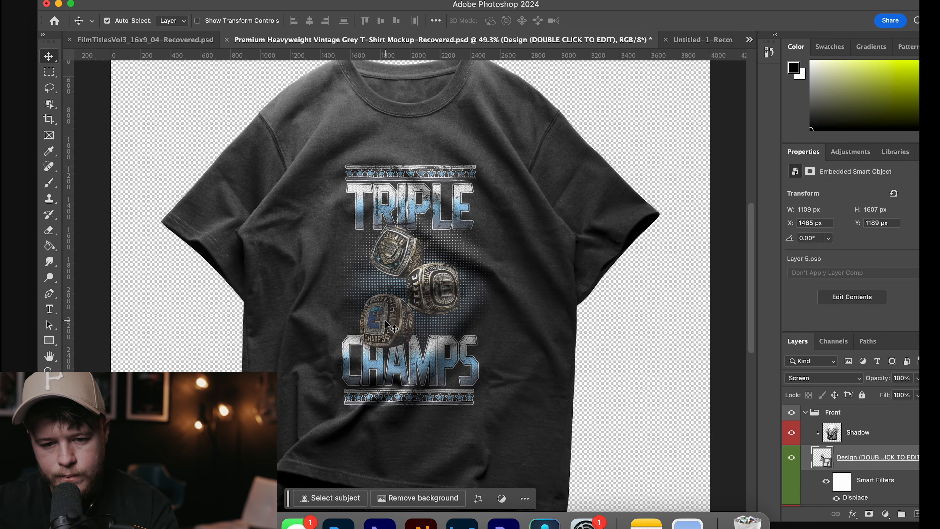
{"action": "scroll", "coordinate": [385, 319], "scroll_direction": "down", "scroll_amount": 3}
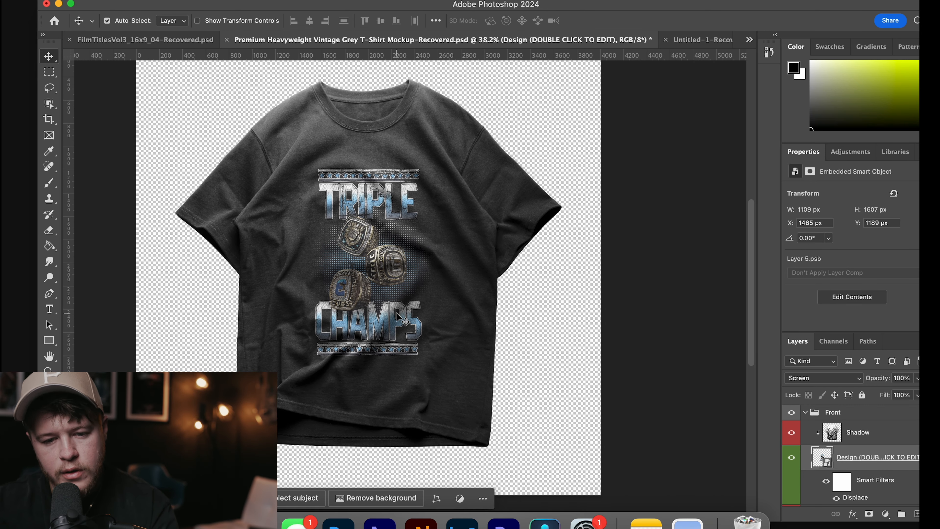
{"action": "scroll", "coordinate": [397, 317], "scroll_direction": "up", "scroll_amount": 1}
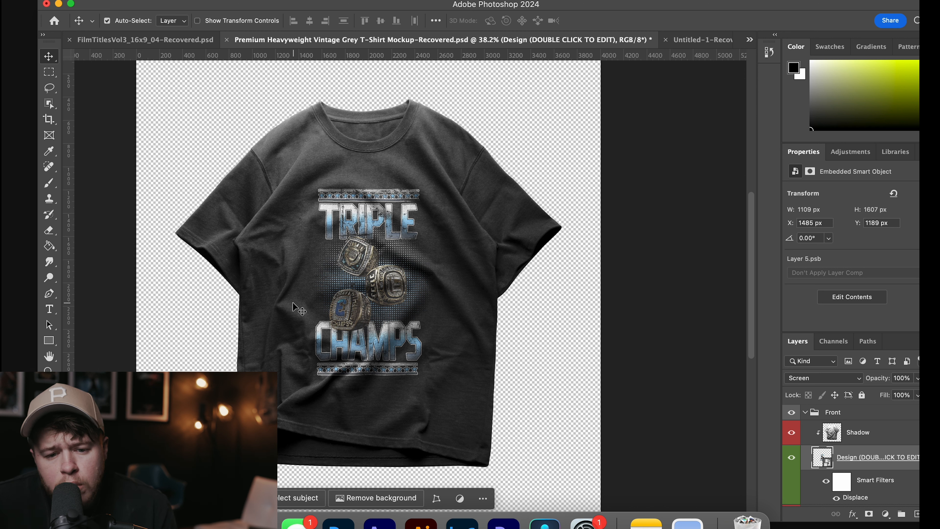